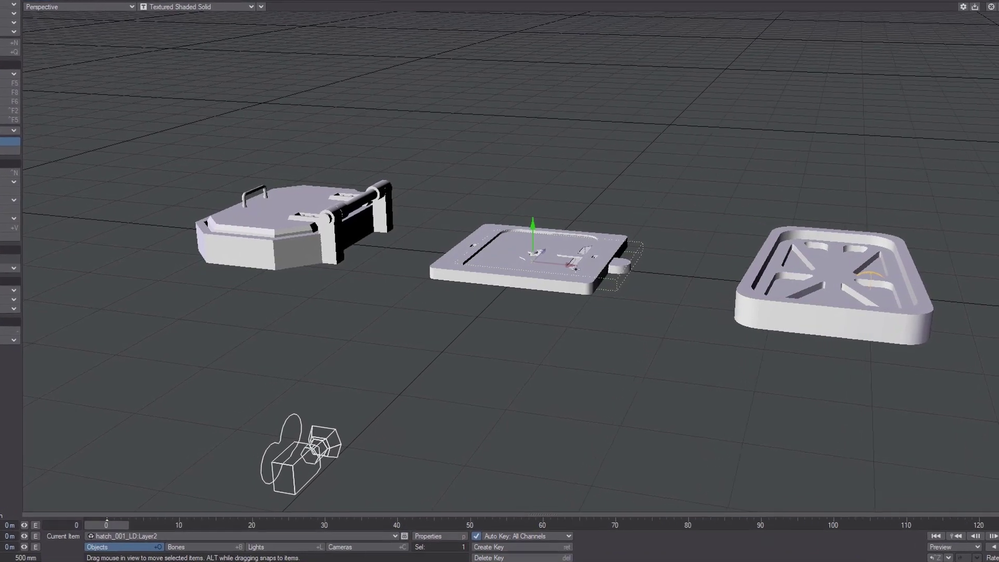
Bring the LightWave 2019 Modeler User Interface Overview page forward in Chrome
left_click(574, 552)
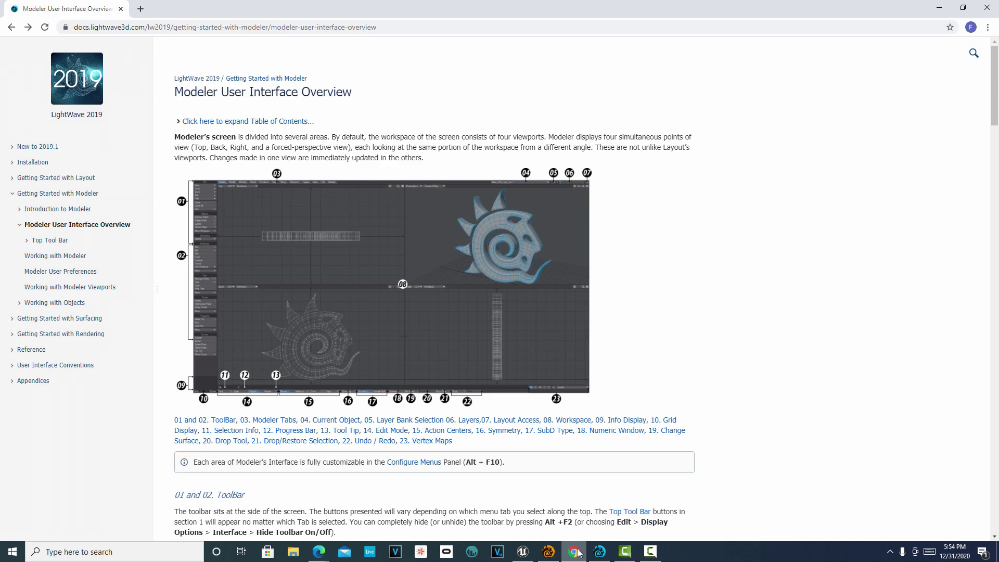
Switch to the empty LightWave Modeler 2020.0.2 workspace
left_click(548, 554)
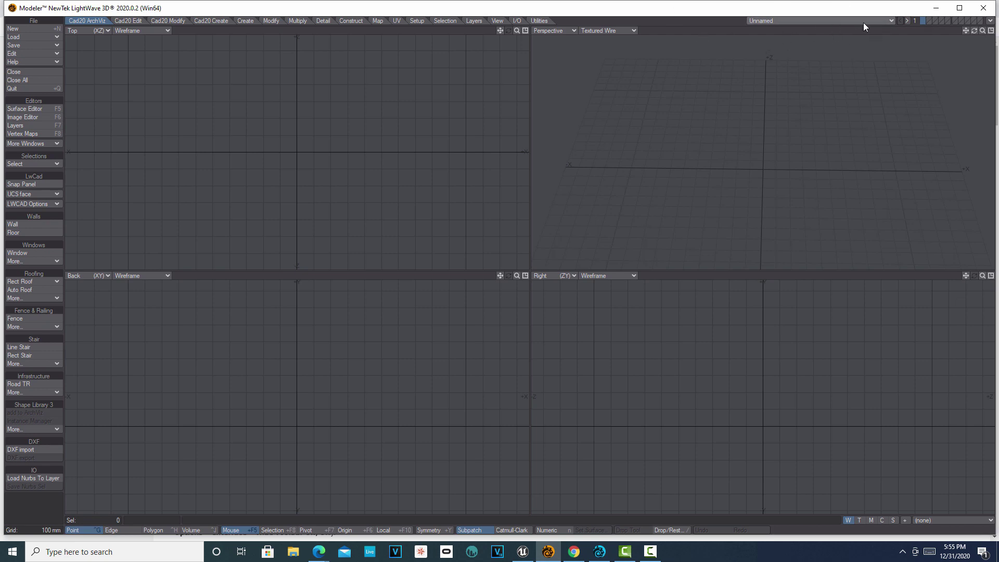
Check the object list holds only the empty Unnamed object, then return to the Modeler docs
left_click(883, 22)
left_click(884, 19)
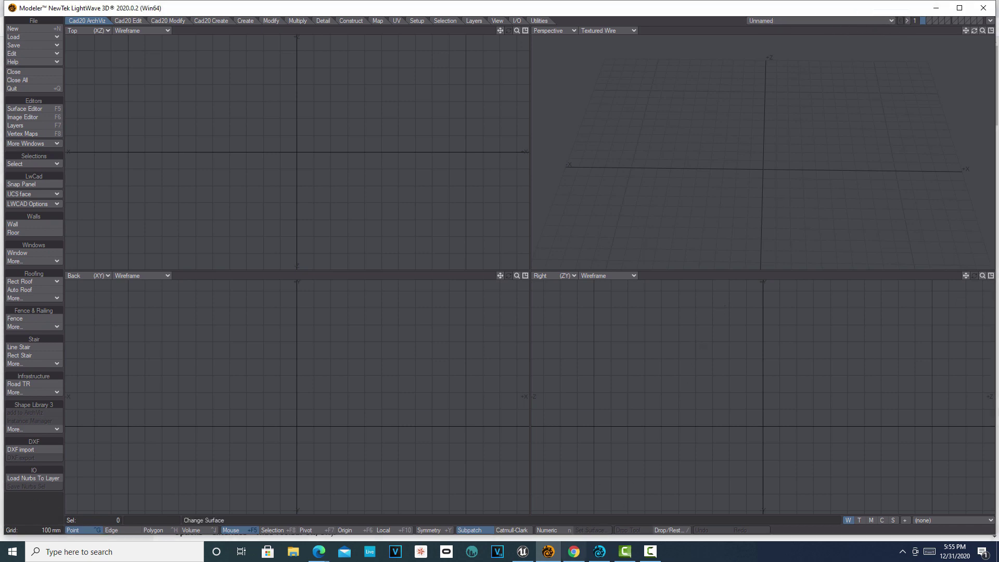
left_click(574, 552)
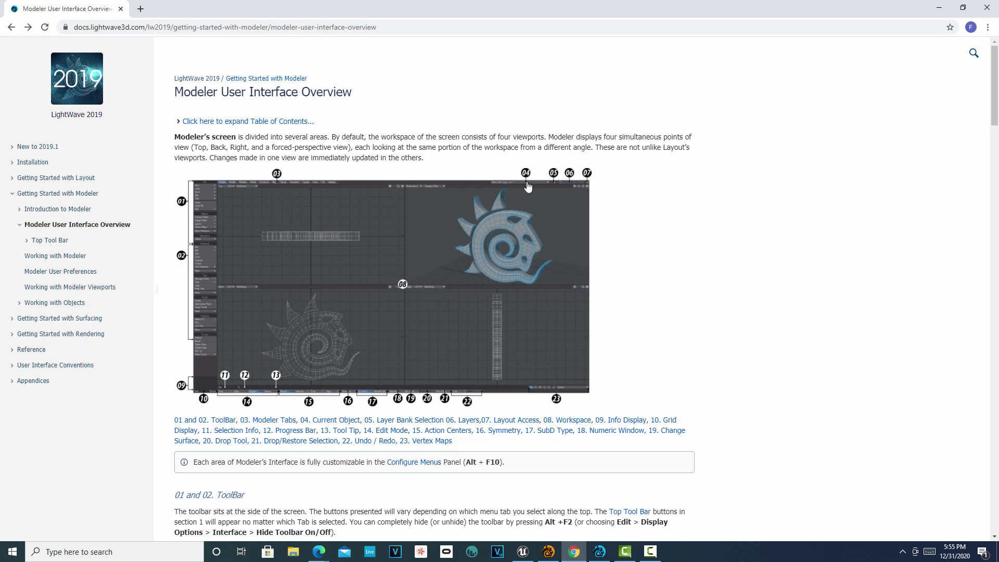
Read further down the Modeler interface overview, then switch back to Modeler
scroll(417, 286, "down", 1)
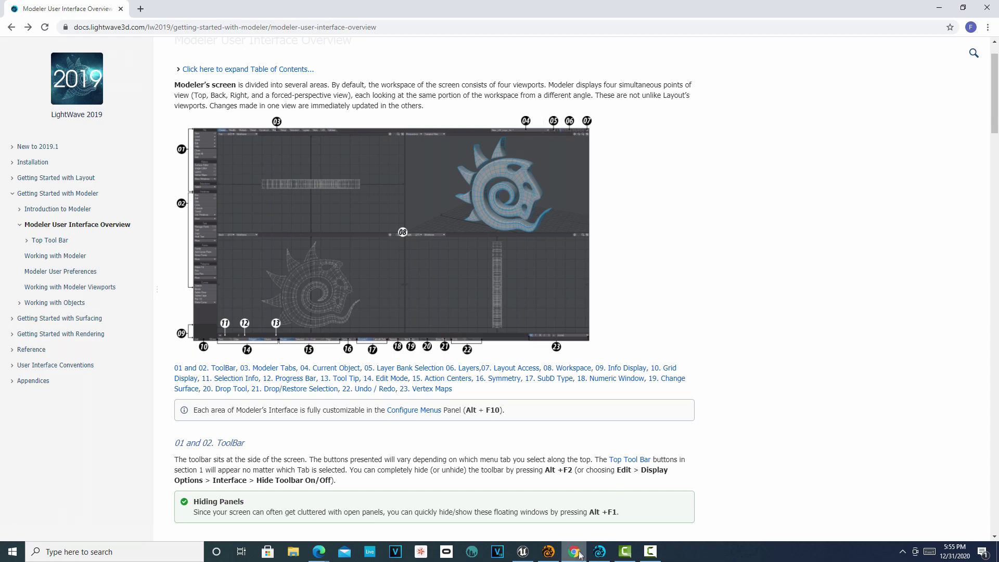
left_click(549, 552)
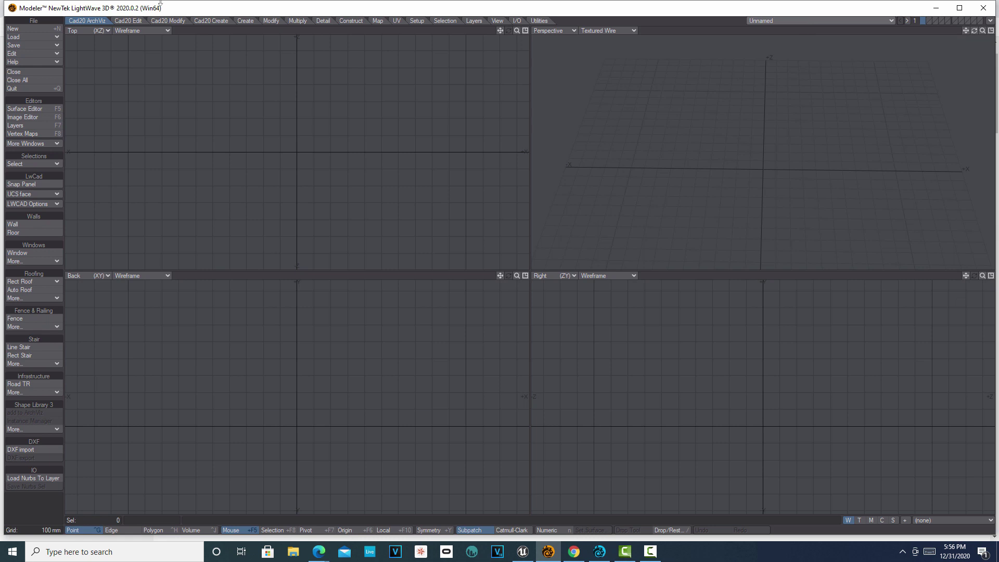
Open the Load Object file browser from File > Load, cancelling once and reopening it
left_click(47, 37)
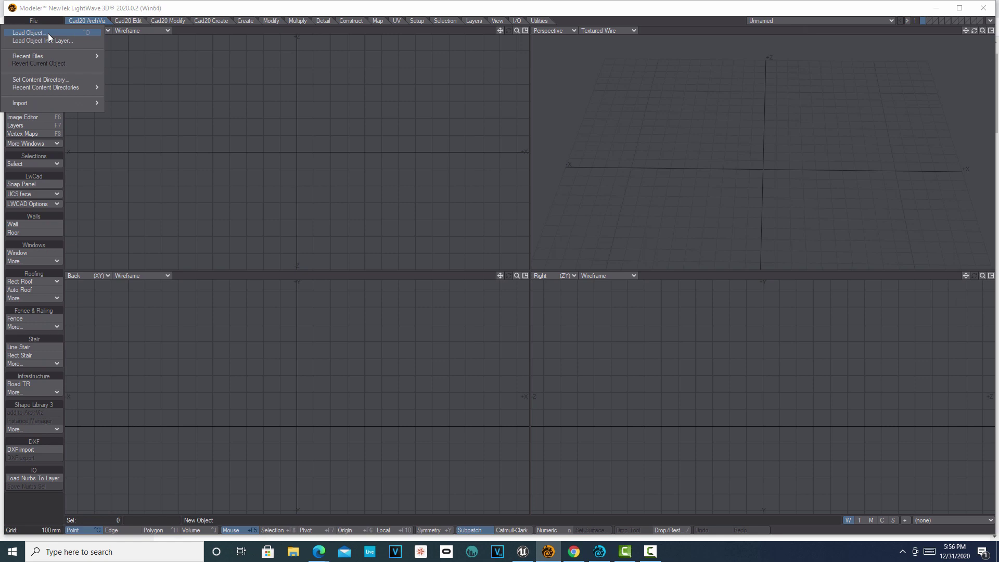
left_click(48, 33)
left_click(468, 279)
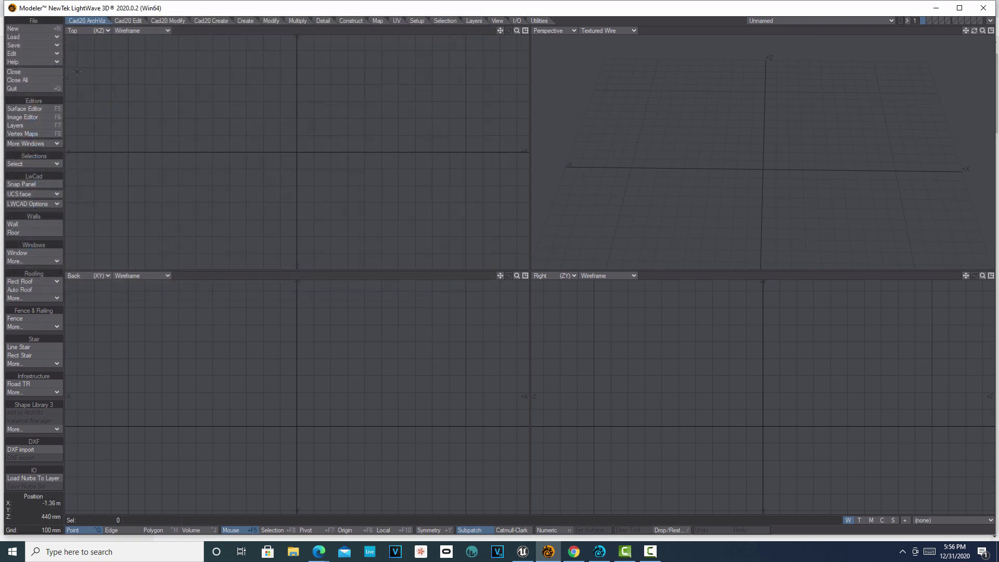
left_click(57, 37)
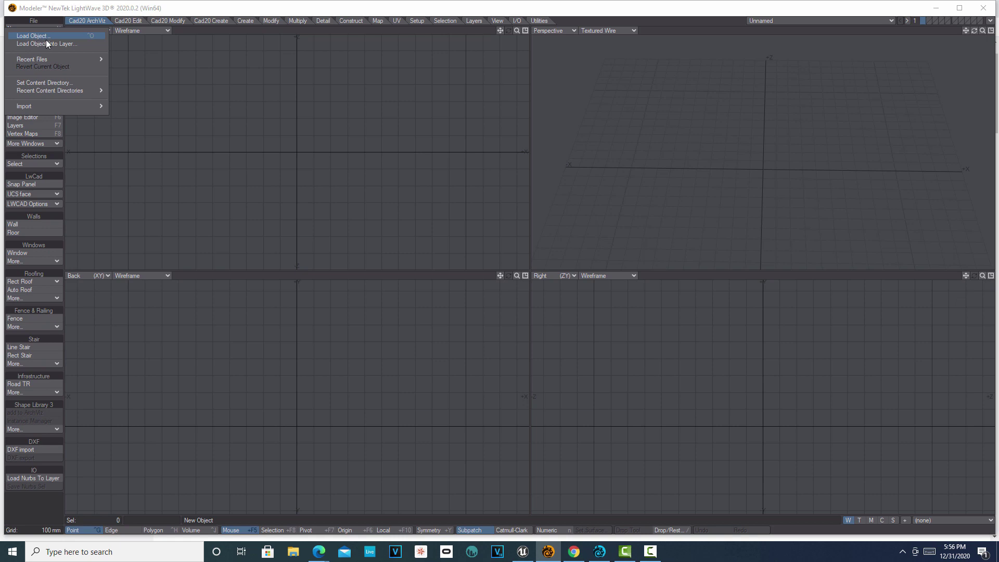
left_click(46, 35)
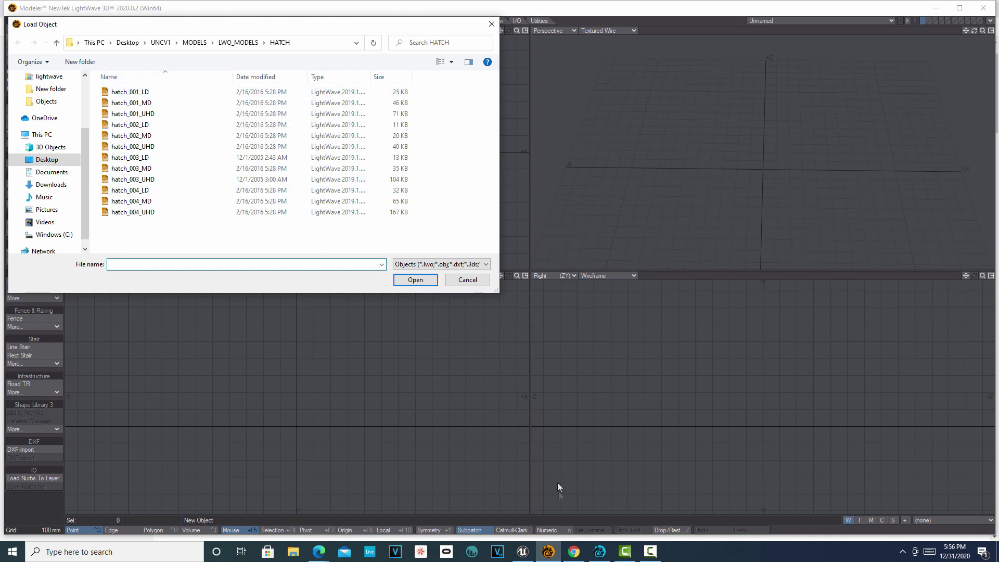
Look over the Meshweaver Greeble & Nurnie Collection page in Edge, then return to the Load Object dialog
mouse_move(318, 554)
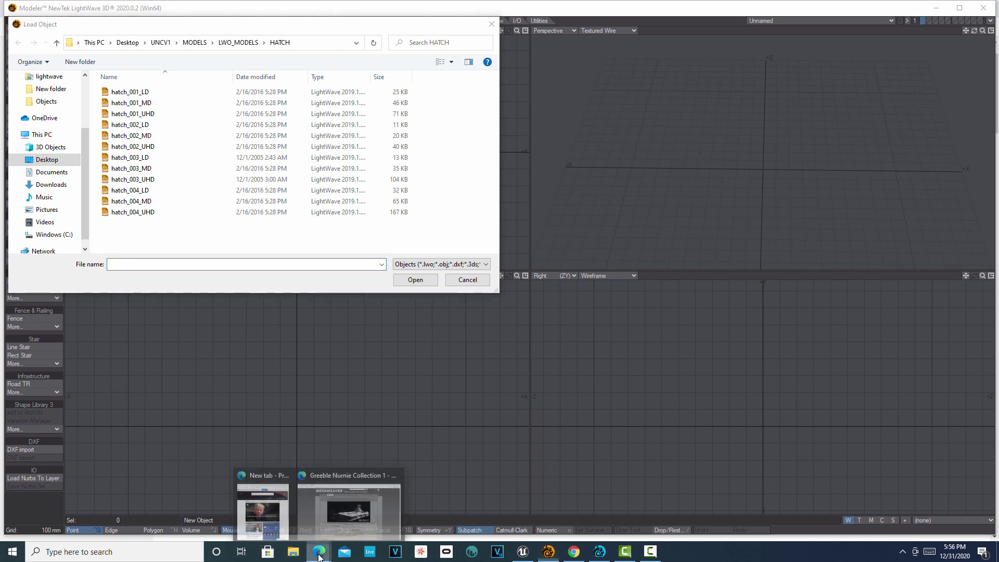
left_click(323, 511)
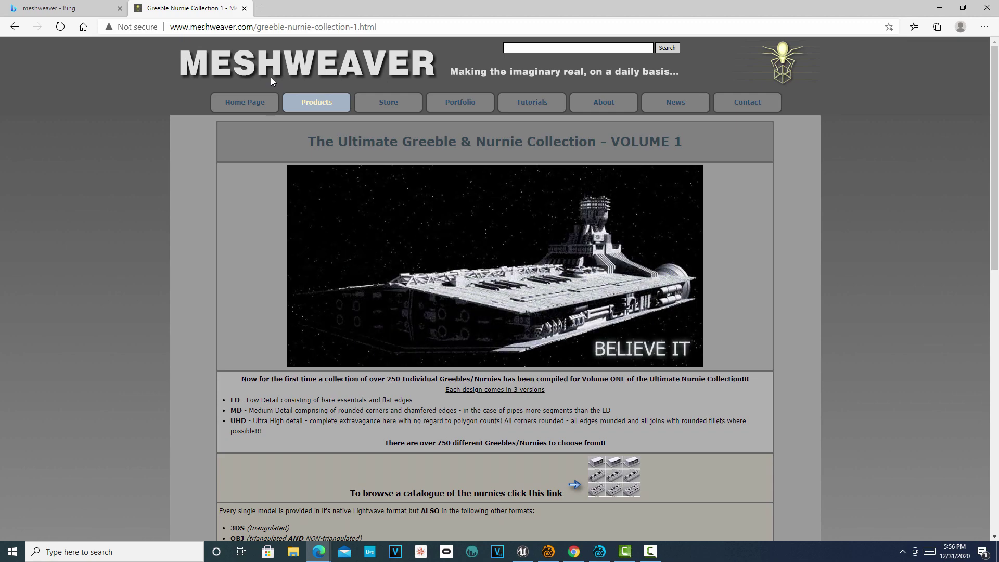
scroll(357, 168, "down", 7)
scroll(358, 168, "down", 1)
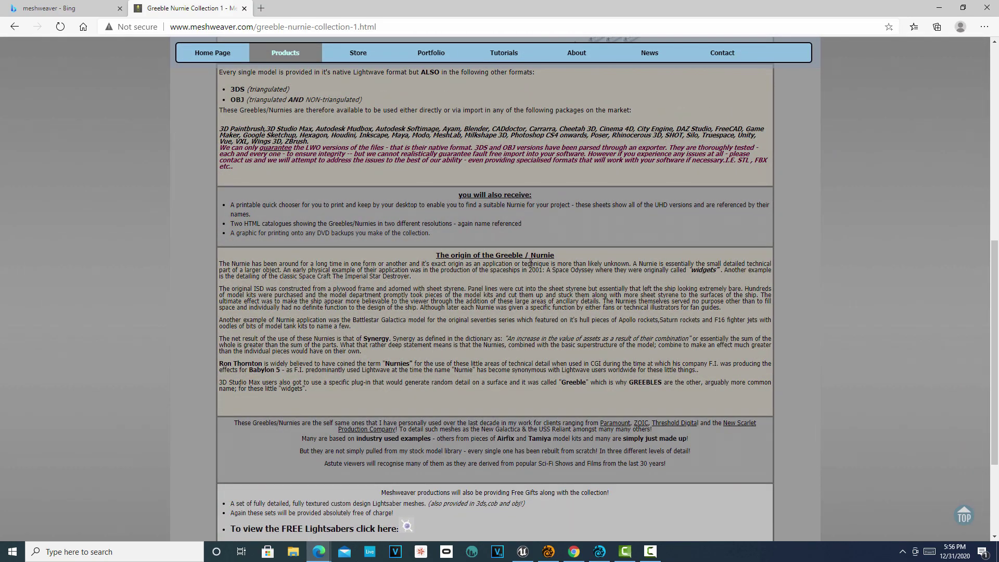
scroll(556, 278, "up", 2)
scroll(558, 286, "down", 2)
scroll(557, 285, "up", 8)
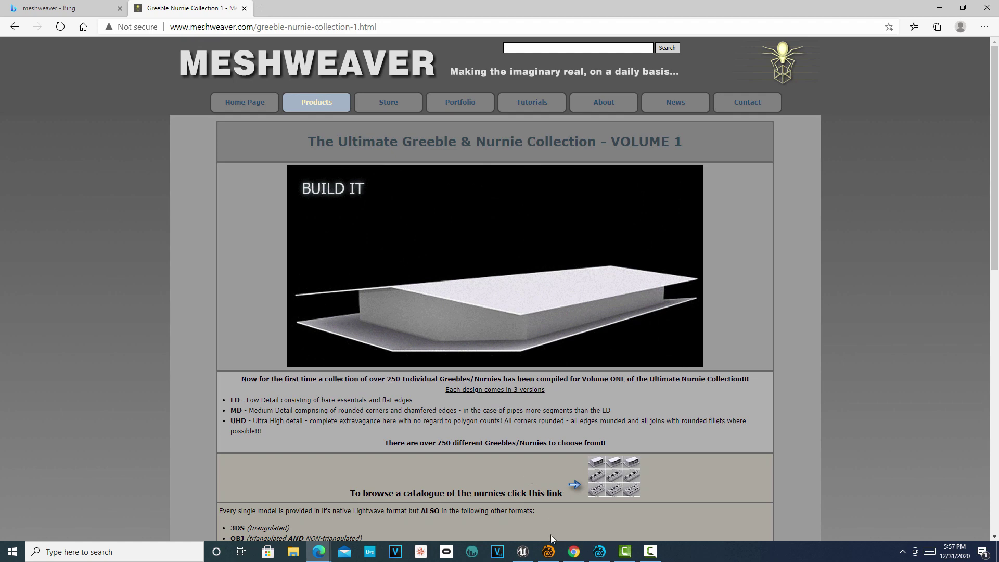
left_click(549, 552)
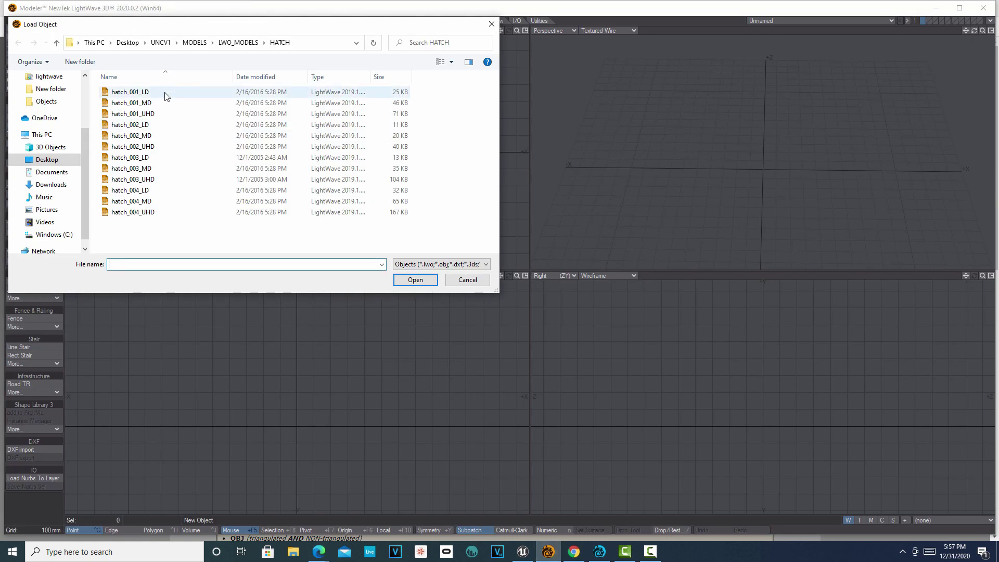
Select hatch_001_LD through hatch_004_LD in the HATCH folder and open them together
left_click(165, 94)
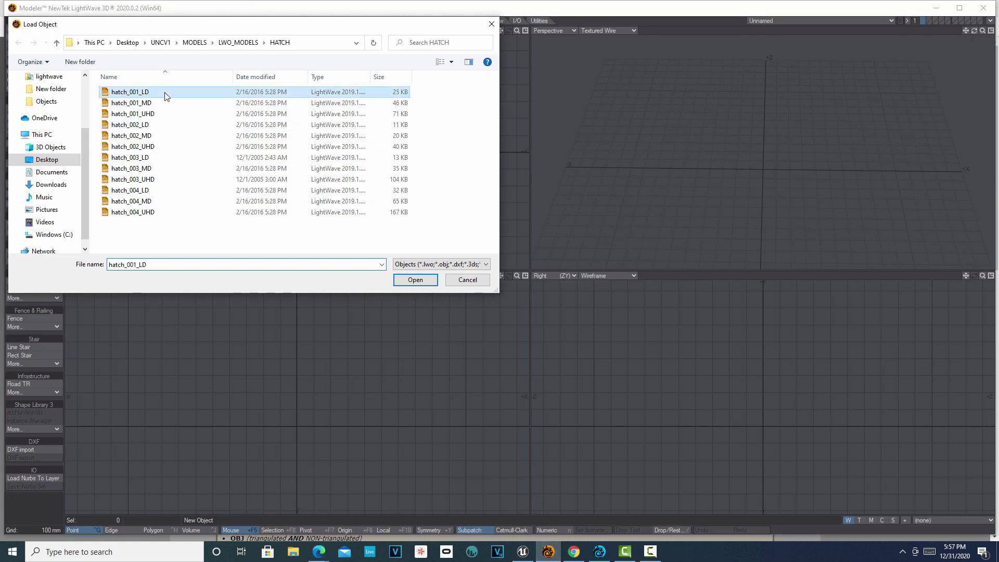
left_click(162, 126, "ctrl")
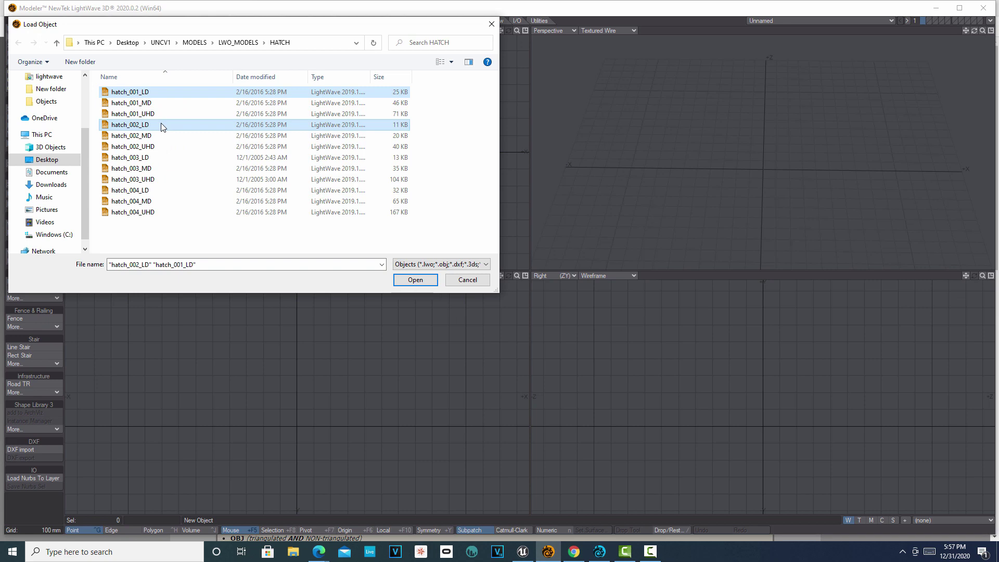
left_click(156, 159, "ctrl")
left_click(155, 191, "ctrl")
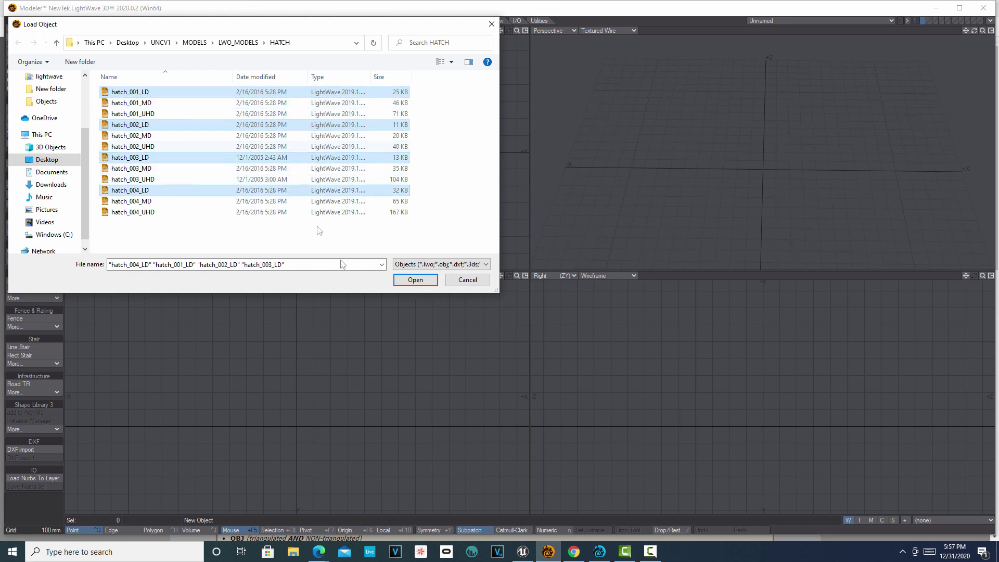
left_click(414, 279)
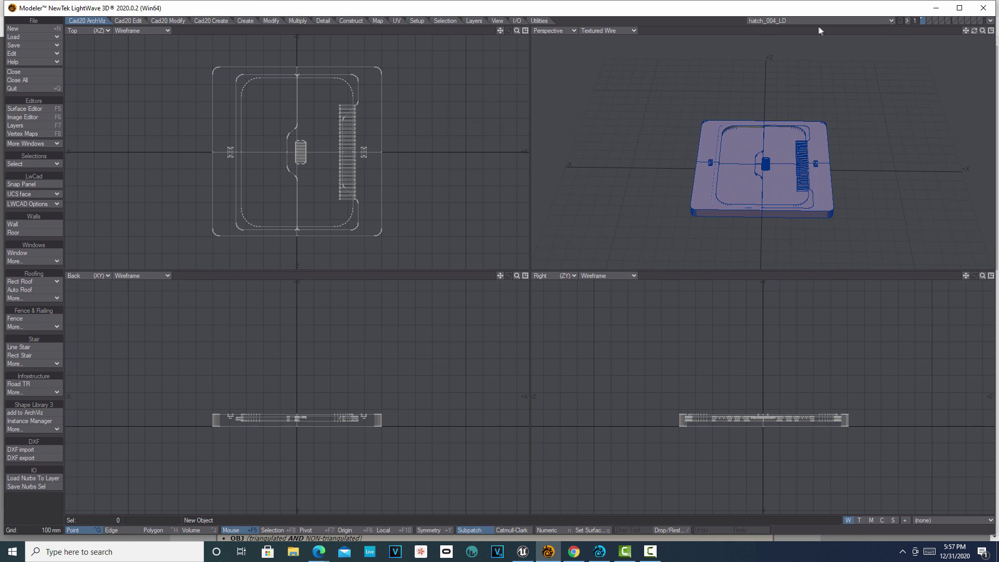
Switch between hatch_002_LD and hatch_001_LD using the object list
left_click(888, 21)
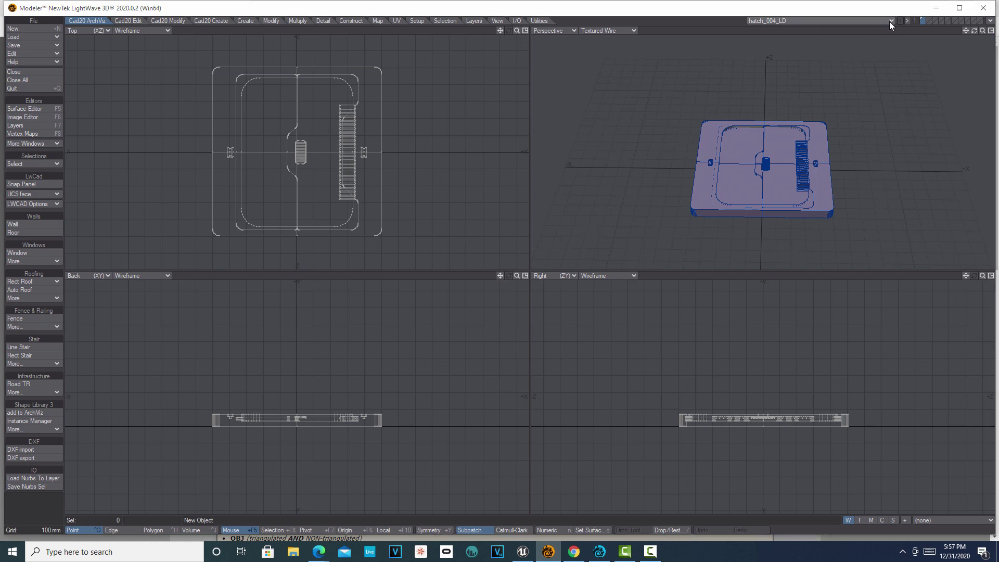
left_click(889, 21)
left_click(889, 21)
left_click(889, 17)
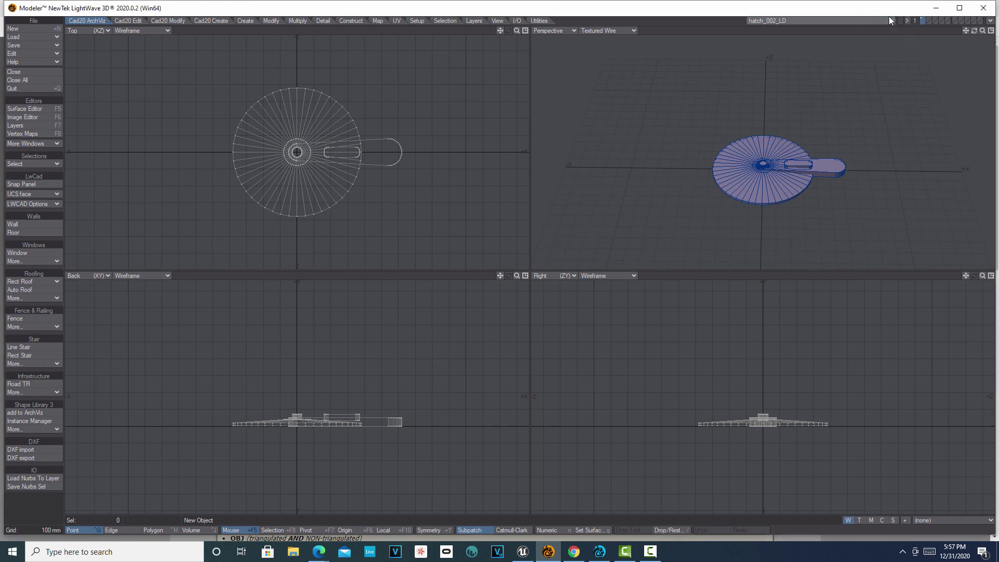
left_click(889, 20)
left_click(888, 20)
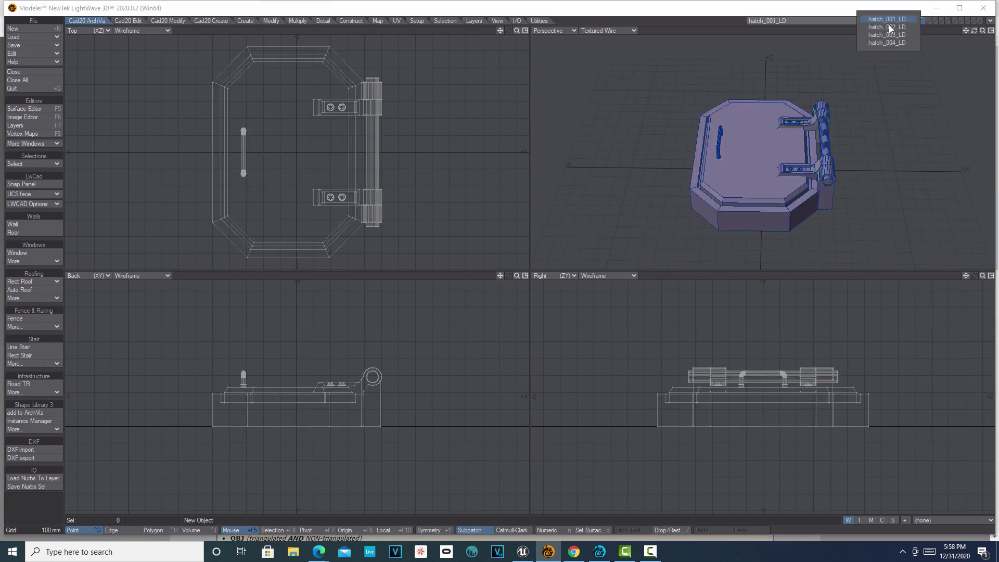
left_click(890, 27)
Inspect hatch_003_LD and hatch_004_LD, ending back on hatch_001_LD
left_click(891, 23)
left_click(890, 29)
left_click(889, 23)
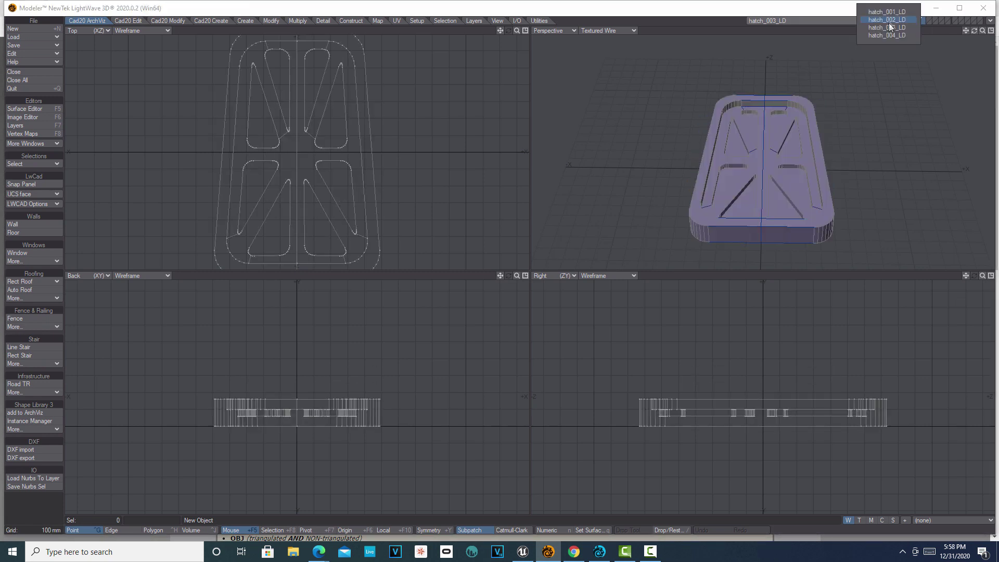
left_click(886, 36)
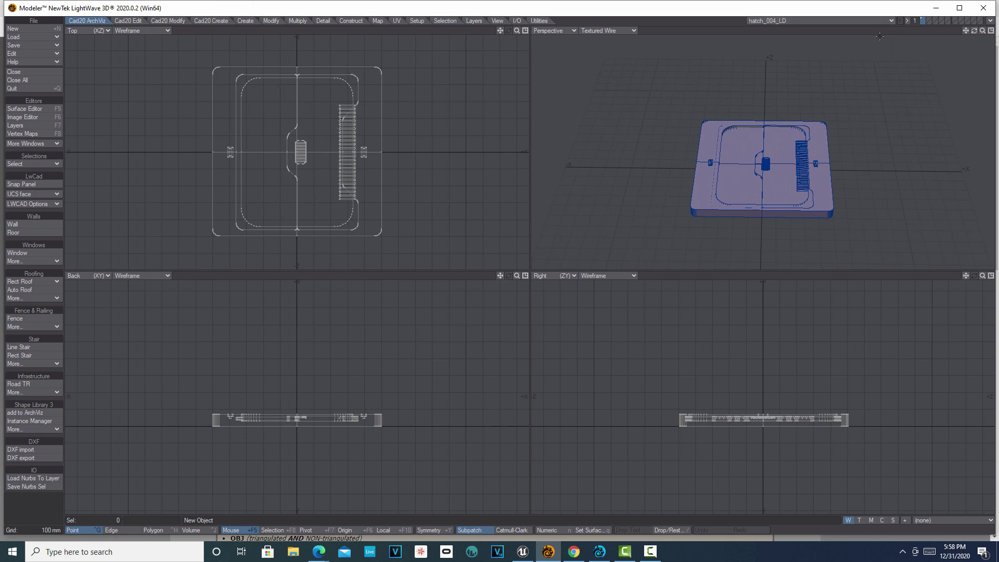
left_click(890, 21)
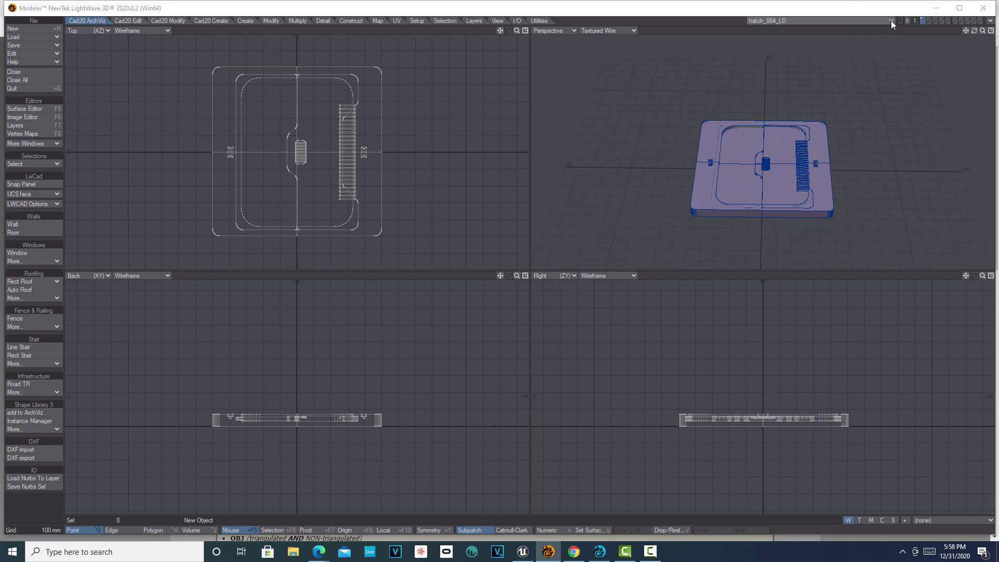
left_click(887, 11)
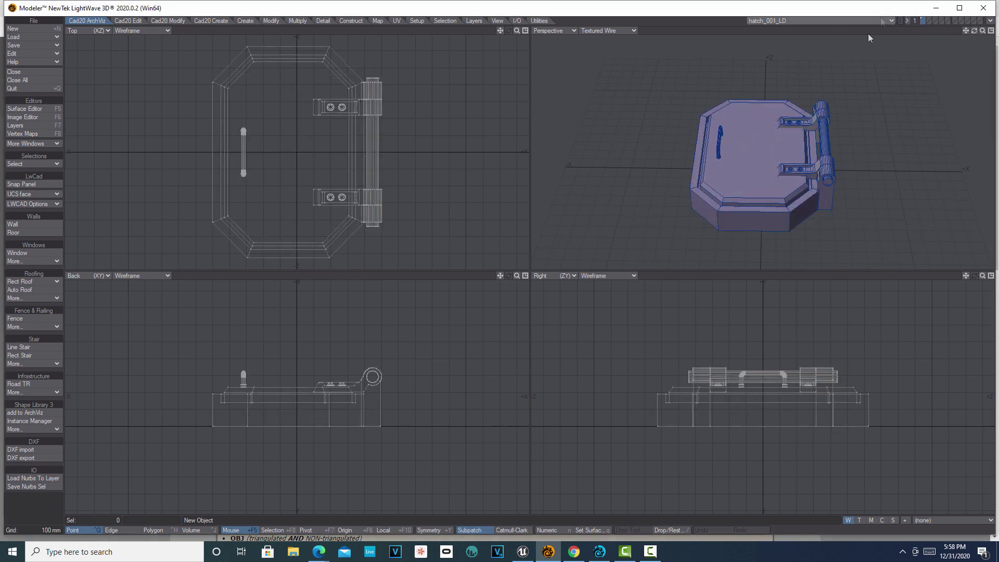
Send hatch_001_LD to Layout and return to Modeler
left_click(990, 21)
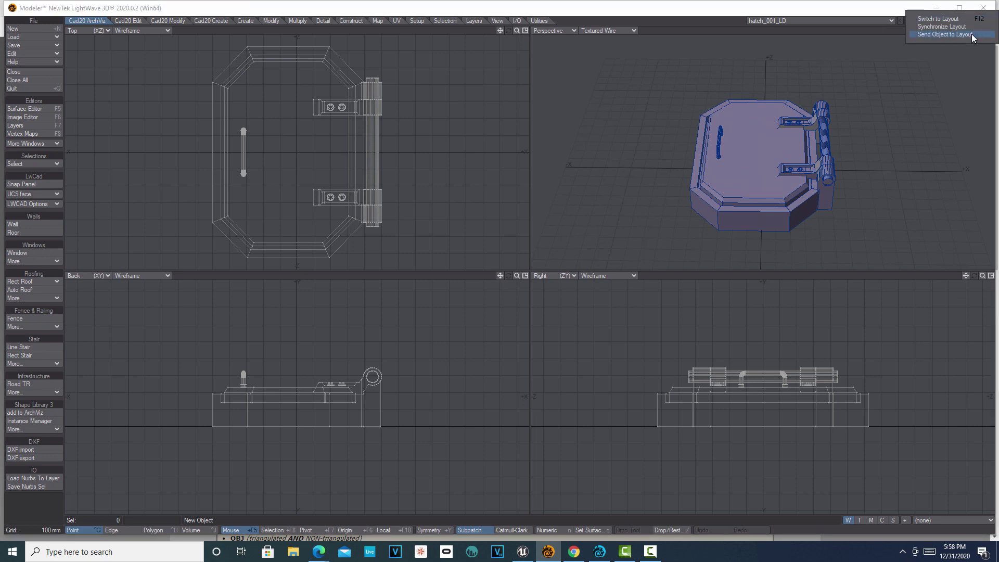
left_click(972, 34)
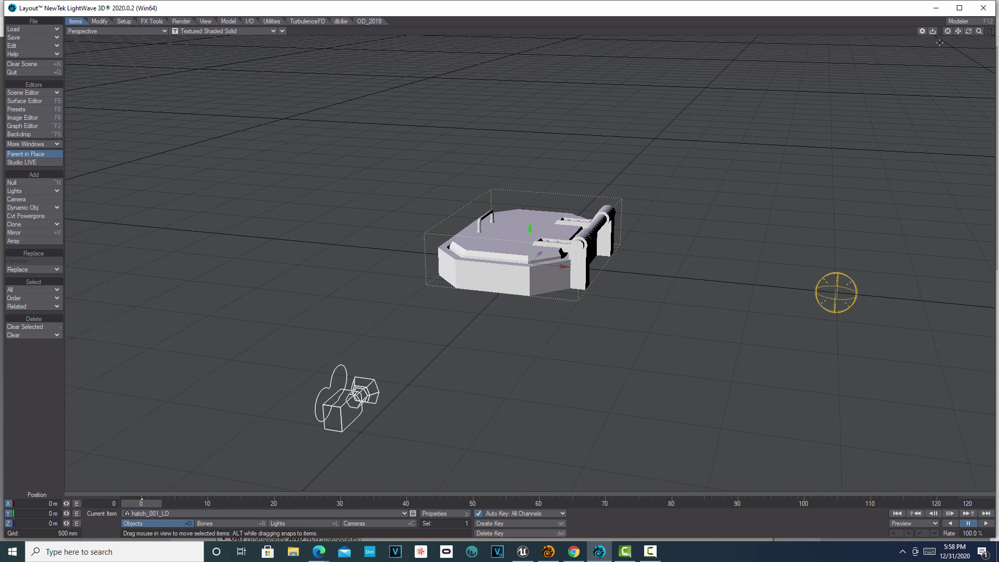
left_click(957, 22)
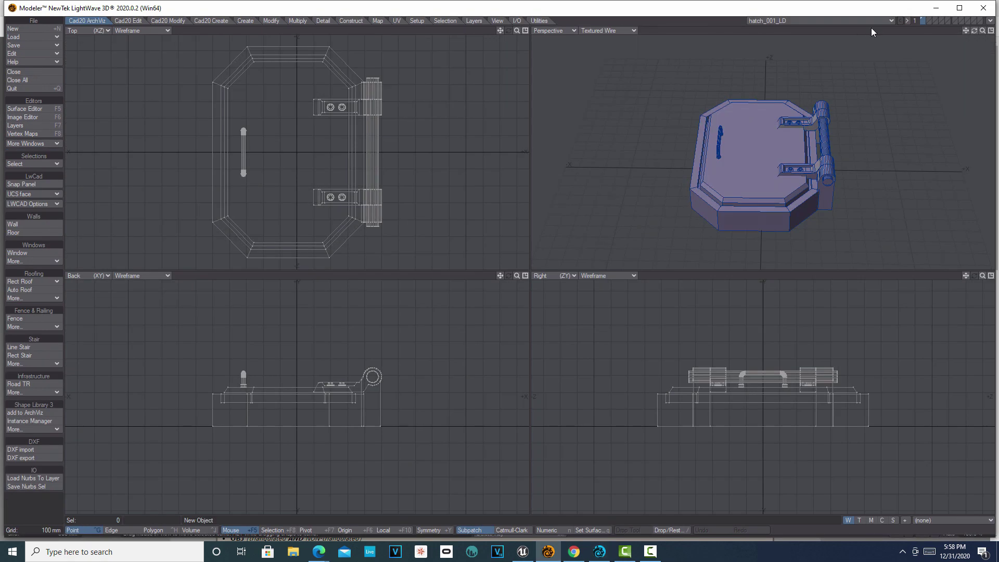
Send hatch_002_LD to Layout and slide it to the right of hatch_001_LD
left_click(892, 22)
left_click(891, 28)
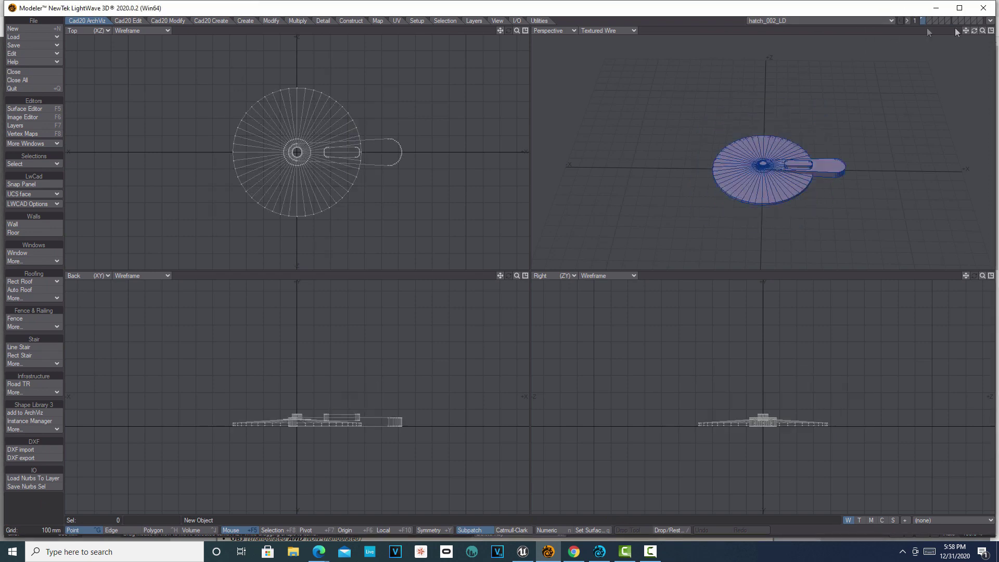
left_click(990, 22)
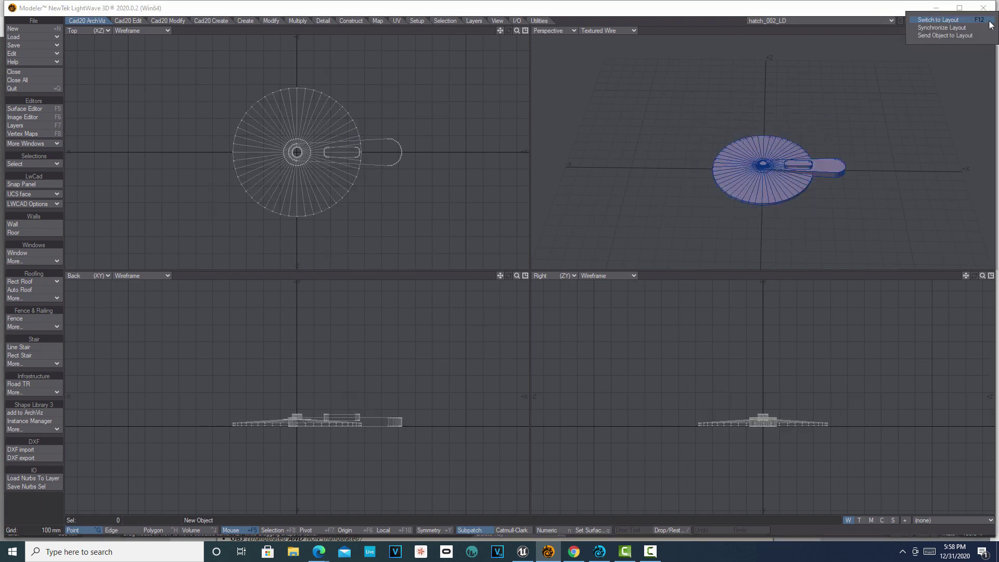
left_click(965, 37)
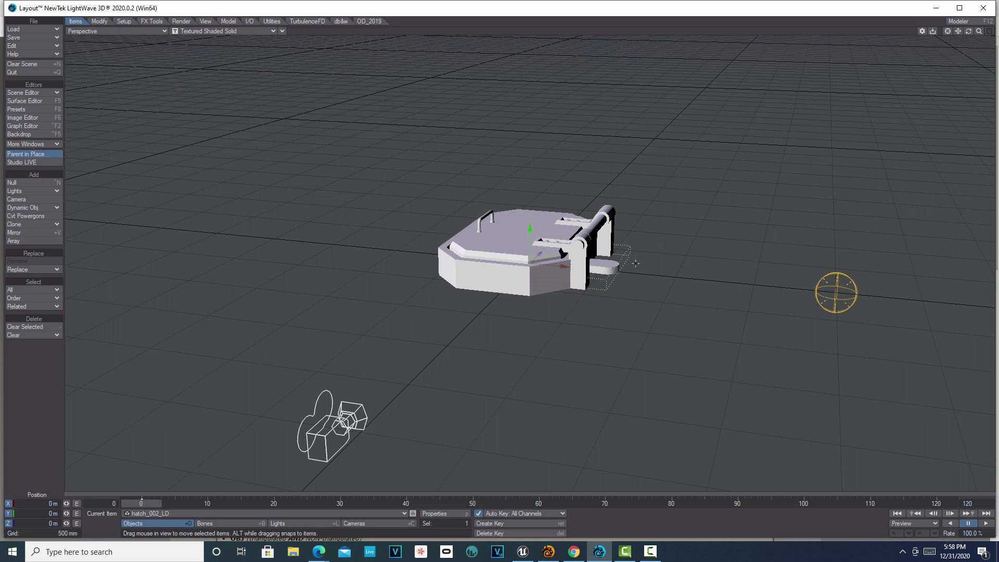
left_click_drag(615, 266, 759, 281)
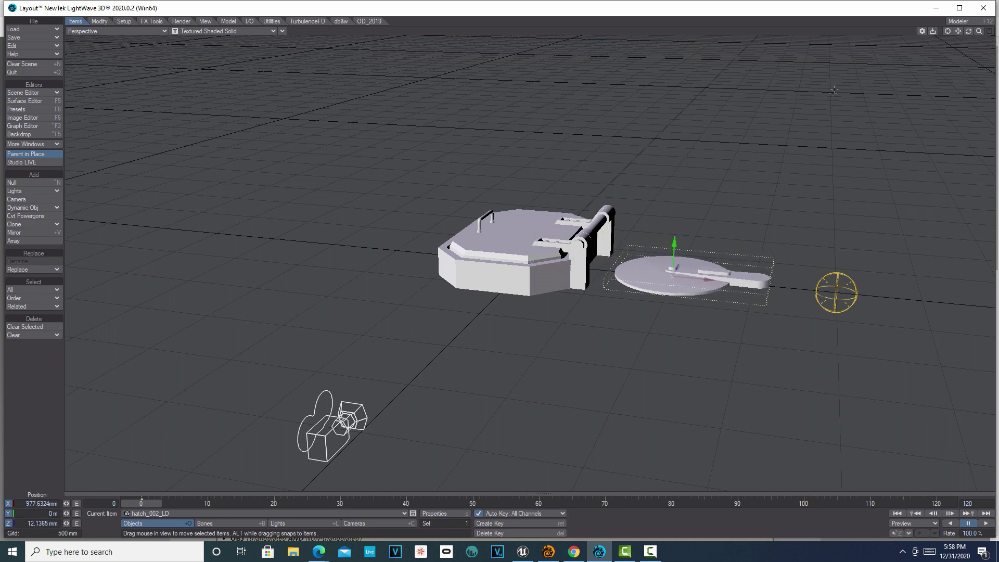
left_click(955, 22)
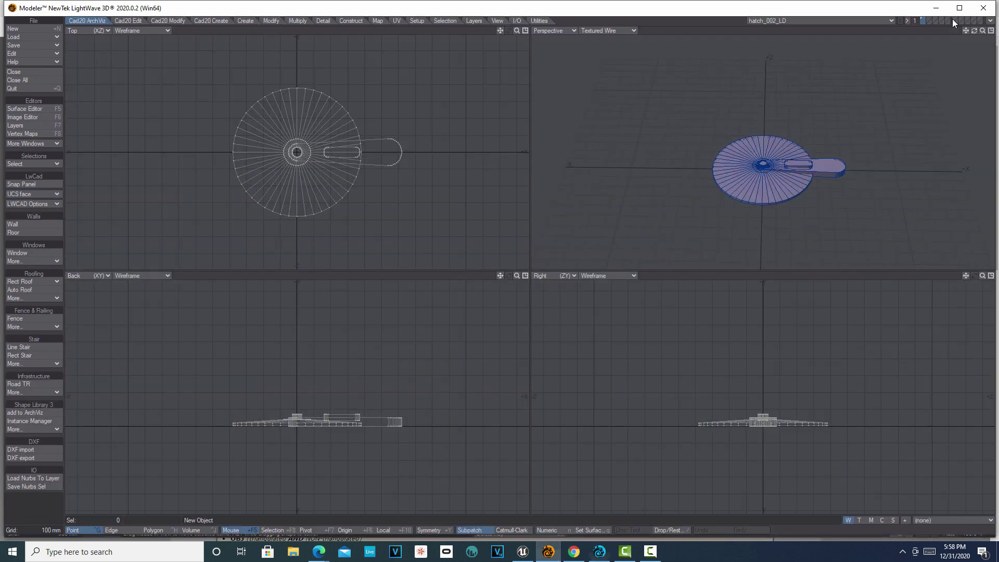
Check hatch_002_LD, then view hatch_001_LD's second layer holding the disc
left_click(891, 19)
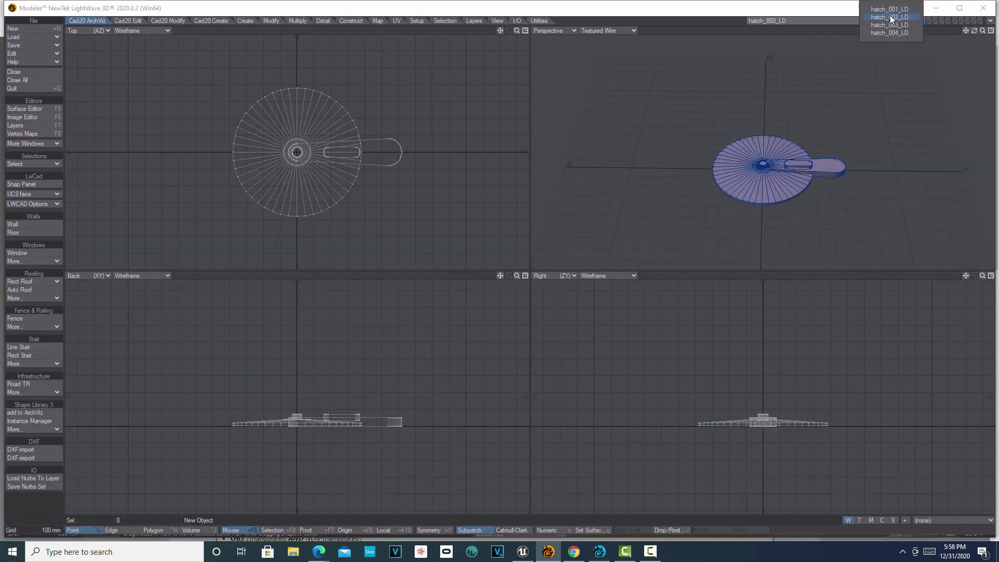
left_click(890, 16)
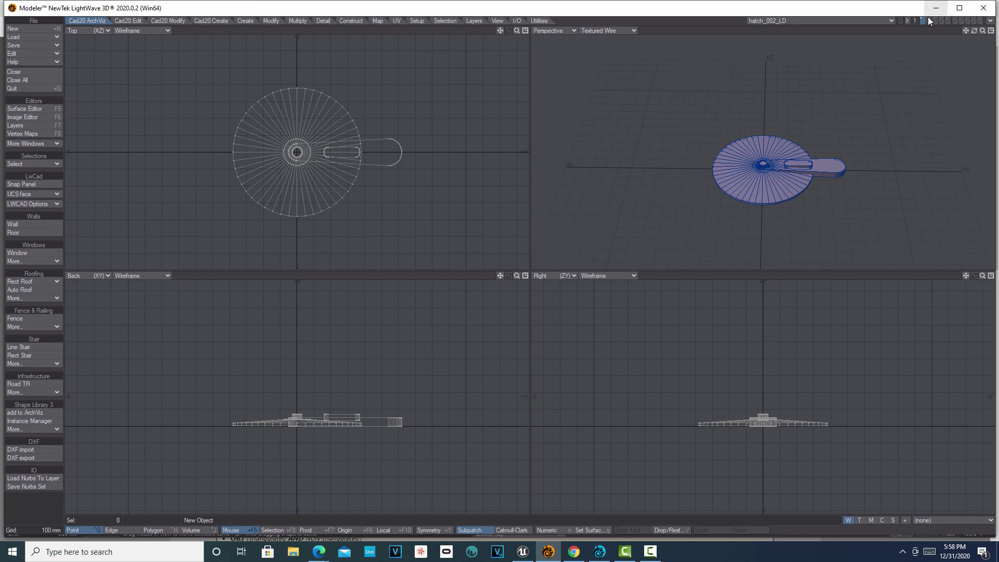
left_click(879, 21)
left_click(889, 12)
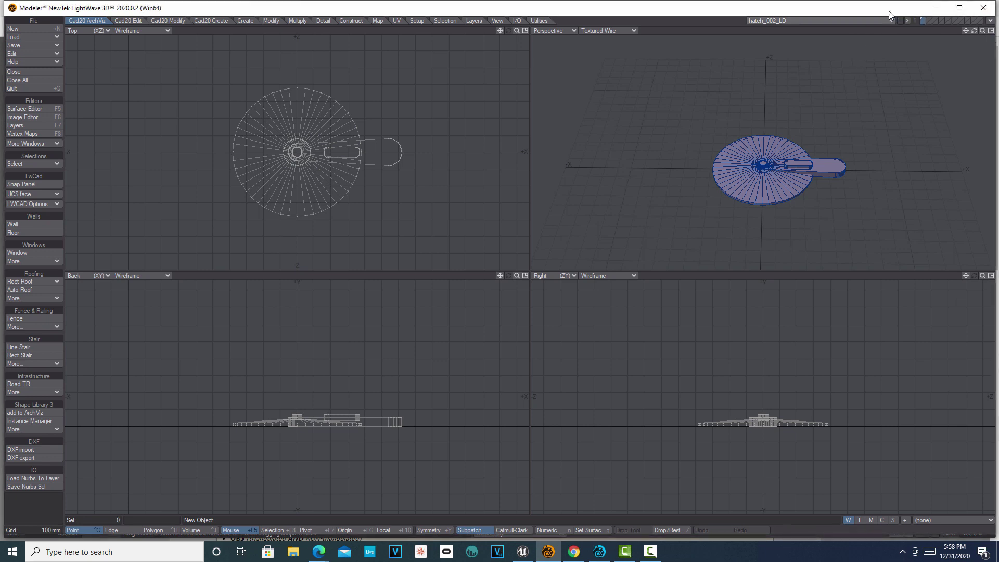
left_click(929, 20)
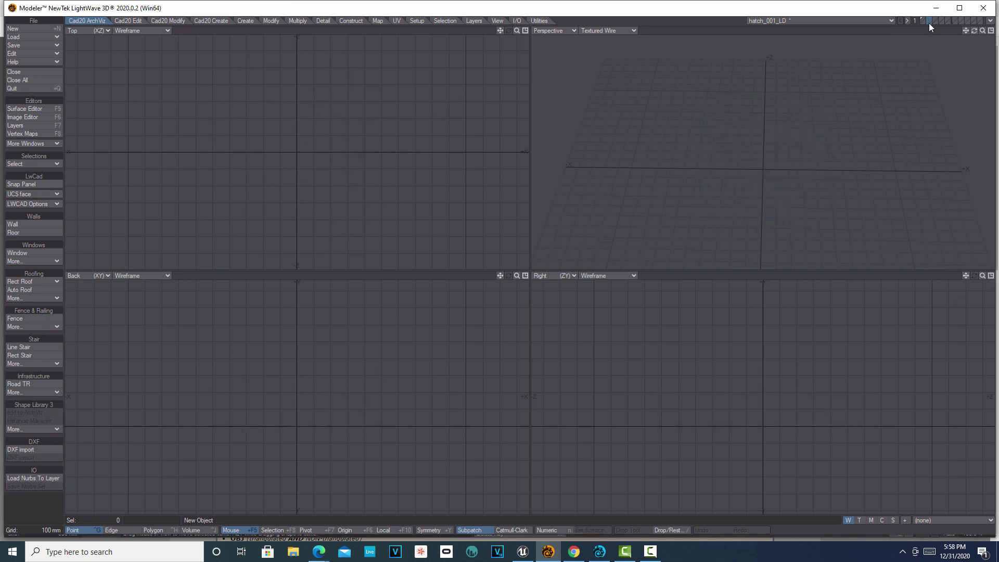
Copy the hatch_003_LD mesh and paste it into an empty layer of hatch_001_LD
left_click(891, 19)
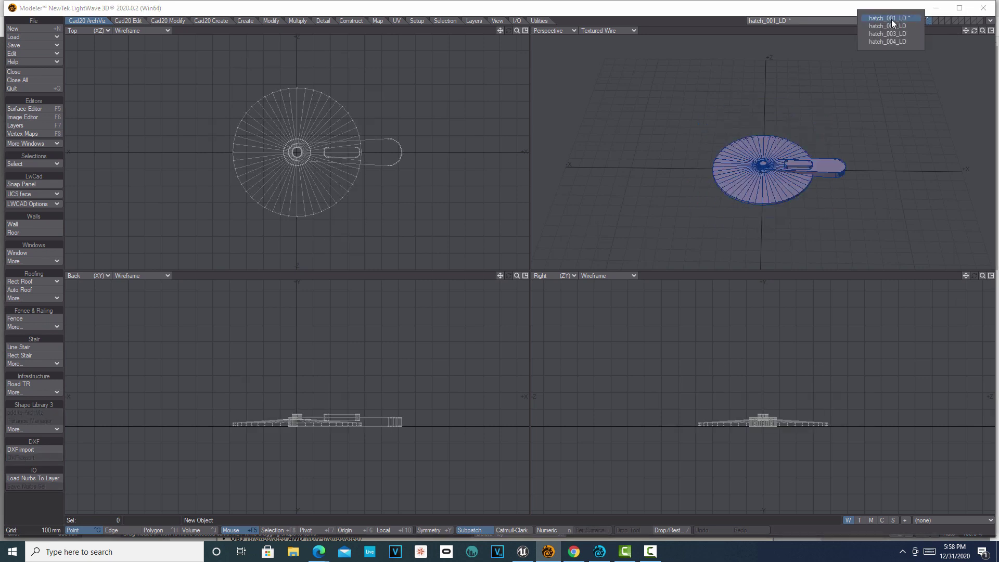
left_click(882, 33)
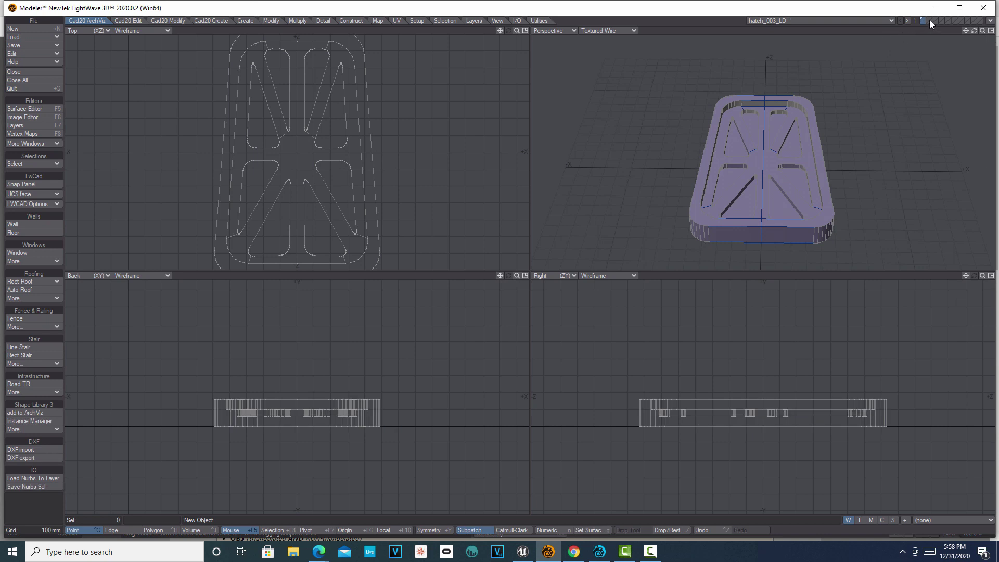
left_click(892, 19)
left_click(884, 13)
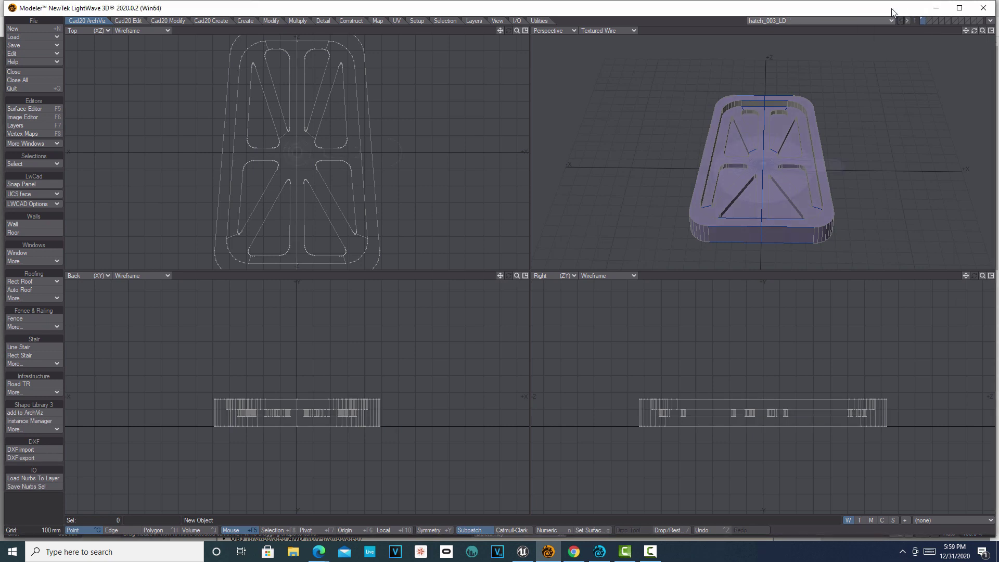
left_click(934, 19)
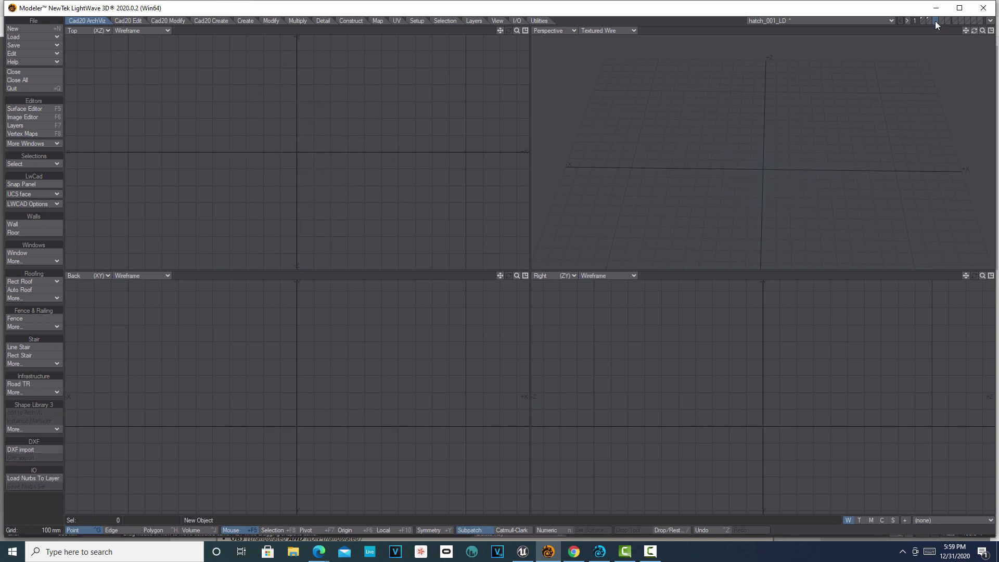
key("ctrl+v")
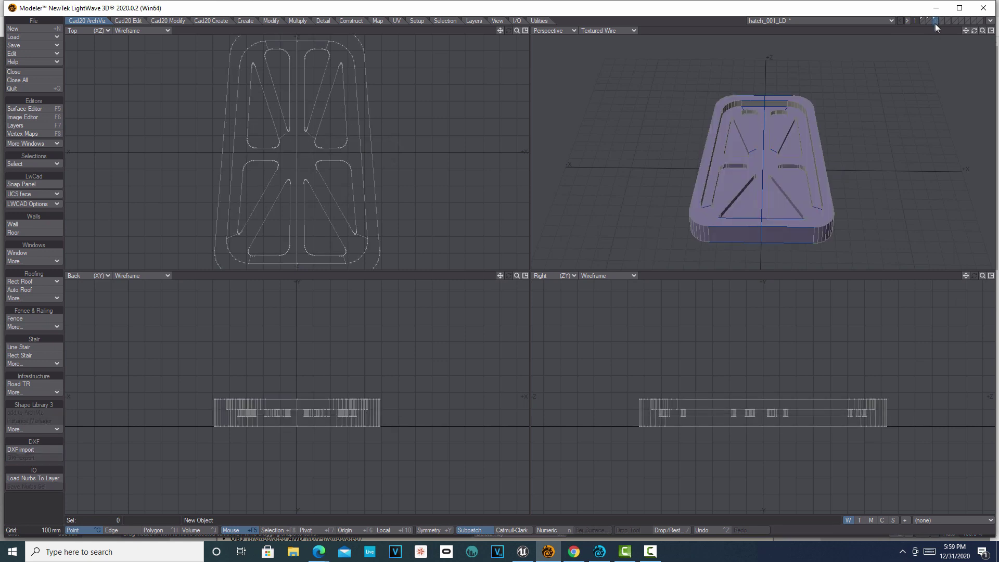
left_click(892, 20)
Paste the hatch_004_LD plate mesh into the next empty layer of hatch_001_LD
left_click(890, 43)
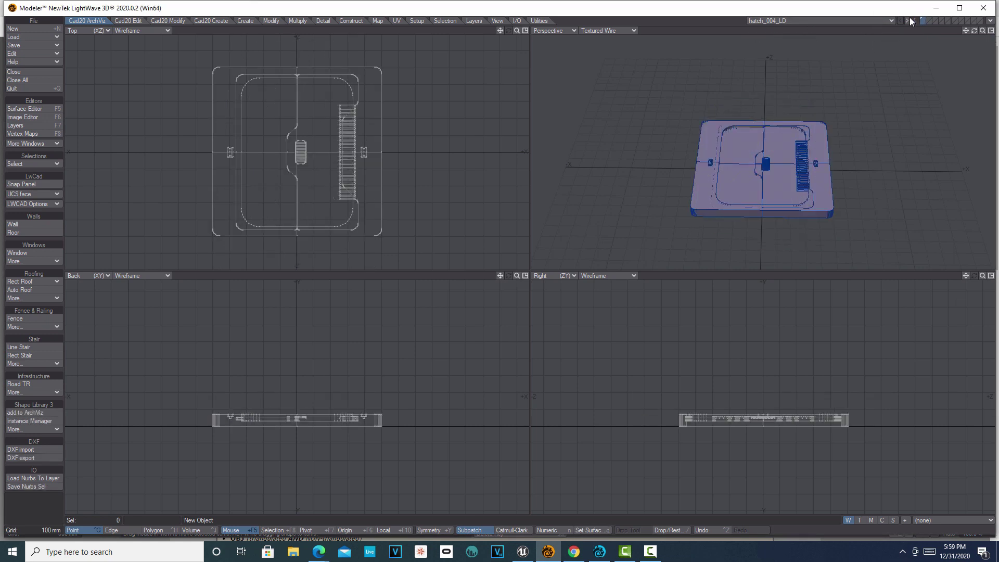
left_click(894, 21)
left_click(894, 9)
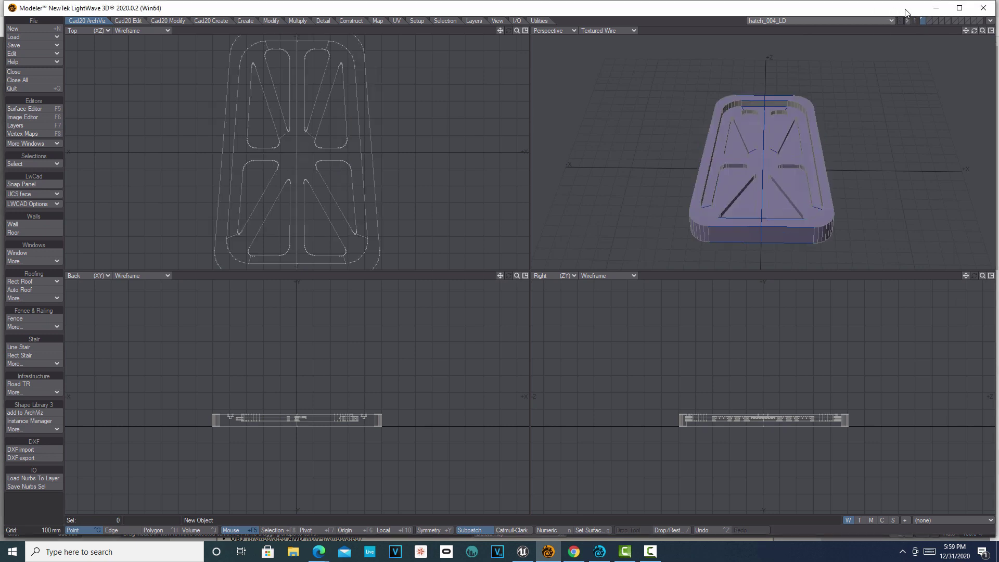
left_click(942, 19)
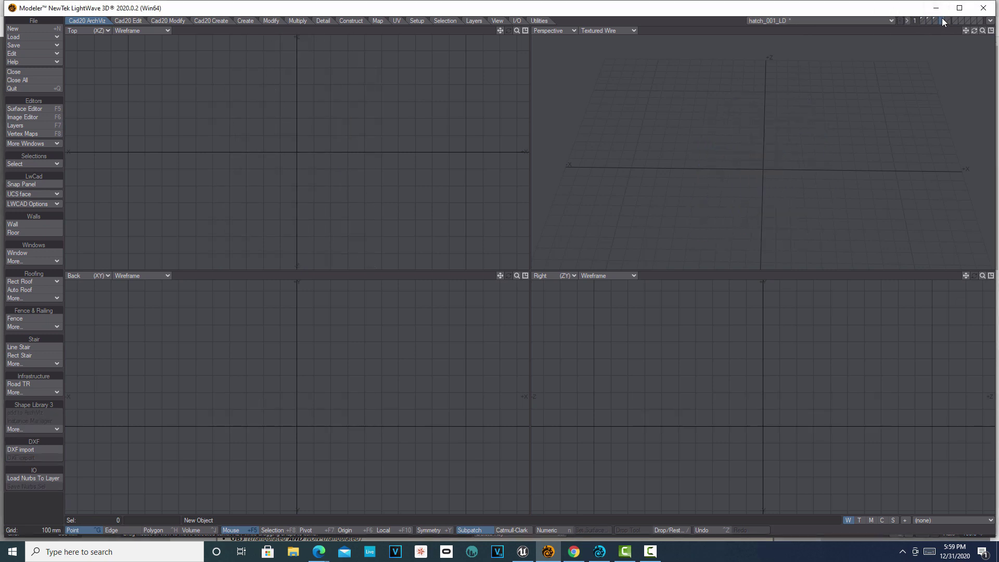
key("ctrl+v")
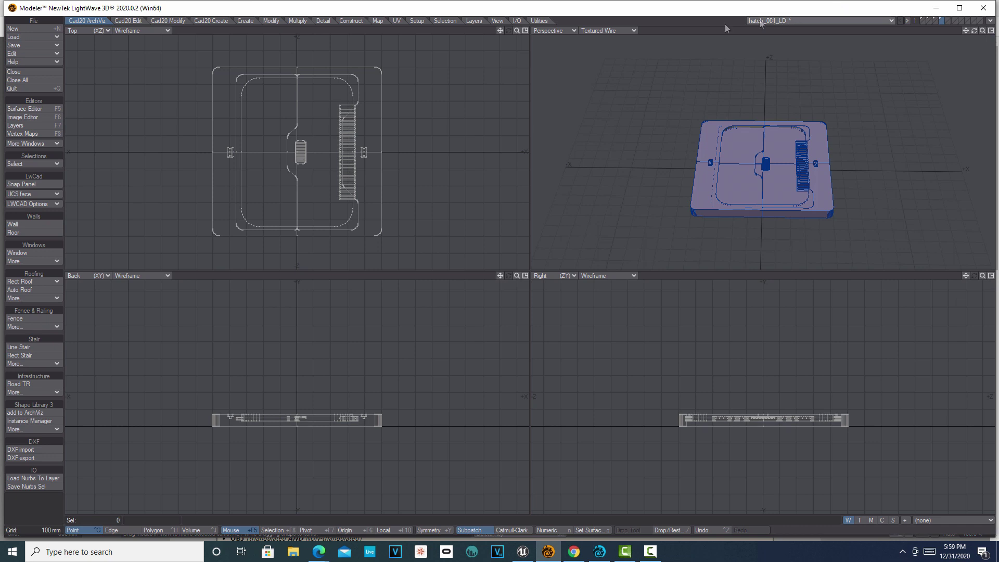
Make hatch_002_LD the current object and go over to Layout
left_click(890, 20)
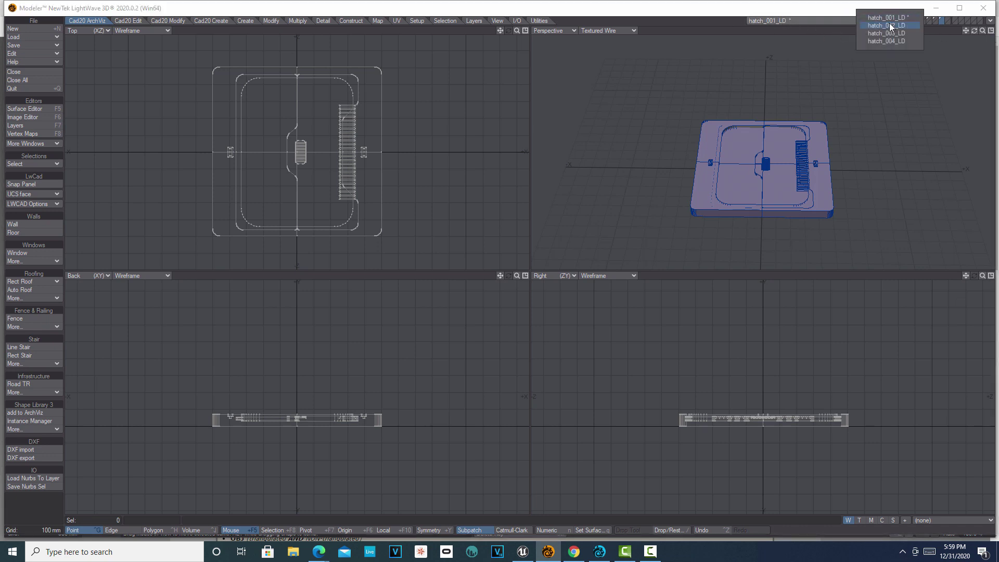
left_click(888, 25)
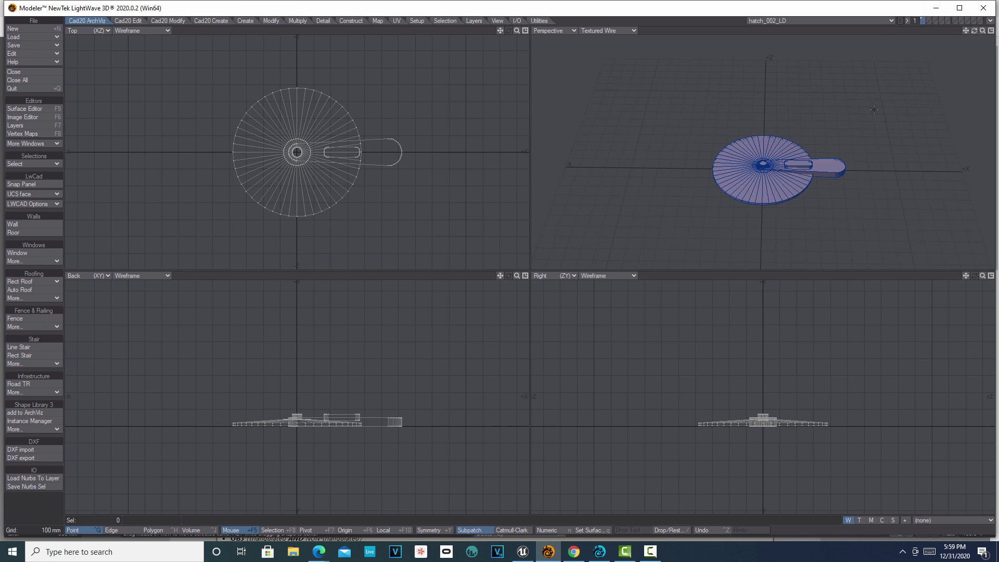
left_click(991, 21)
Clear the Layout scene without saving anything
left_click(957, 18)
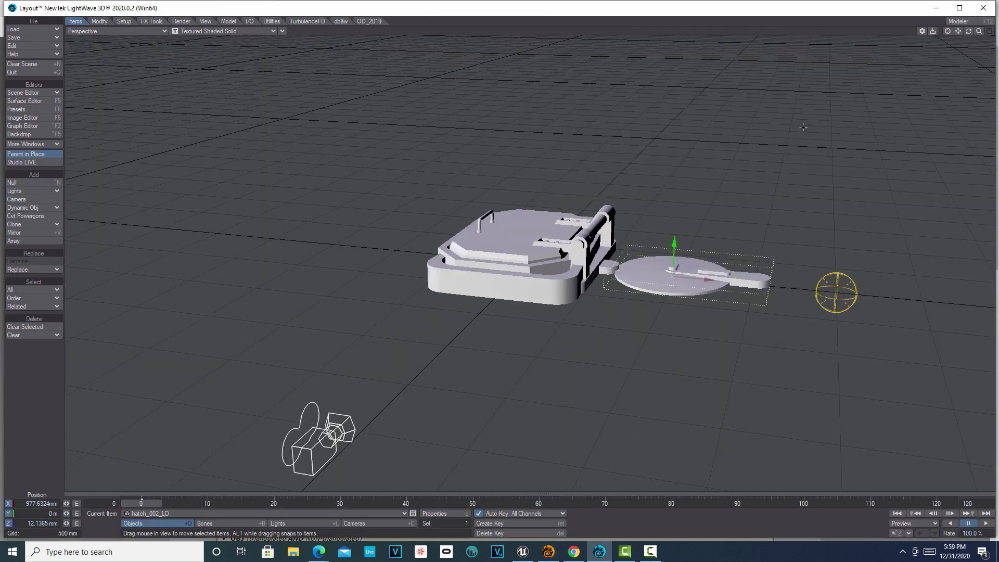
left_click(22, 62)
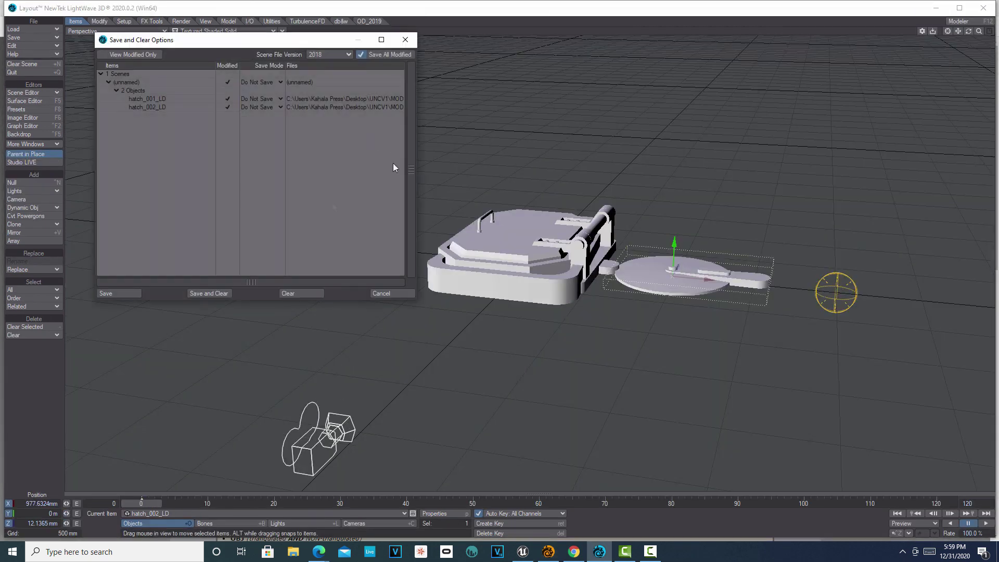
left_click(305, 294)
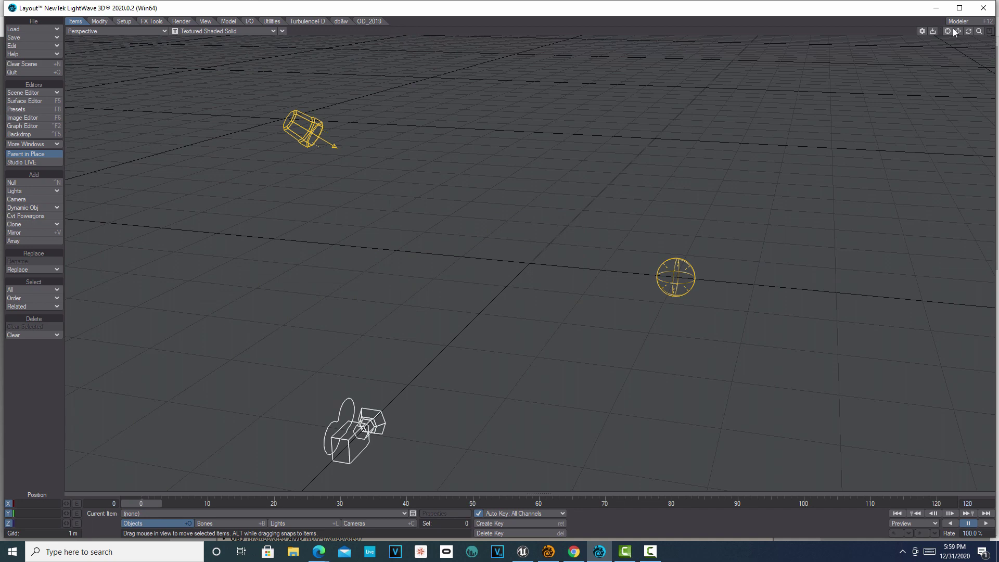
Back in Modeler, make hatch_001_LD current and open the Layout sync options
left_click(955, 22)
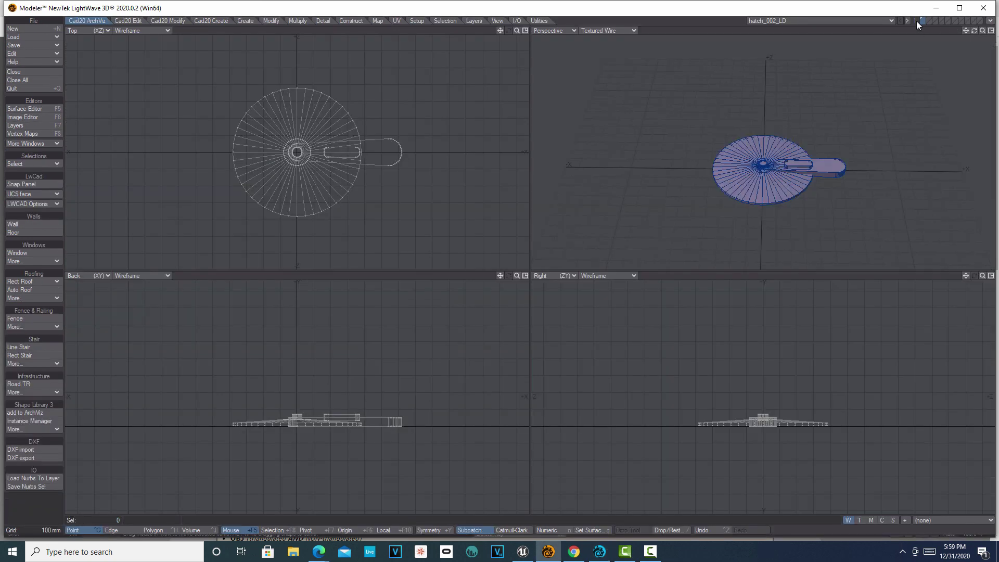
left_click(891, 20)
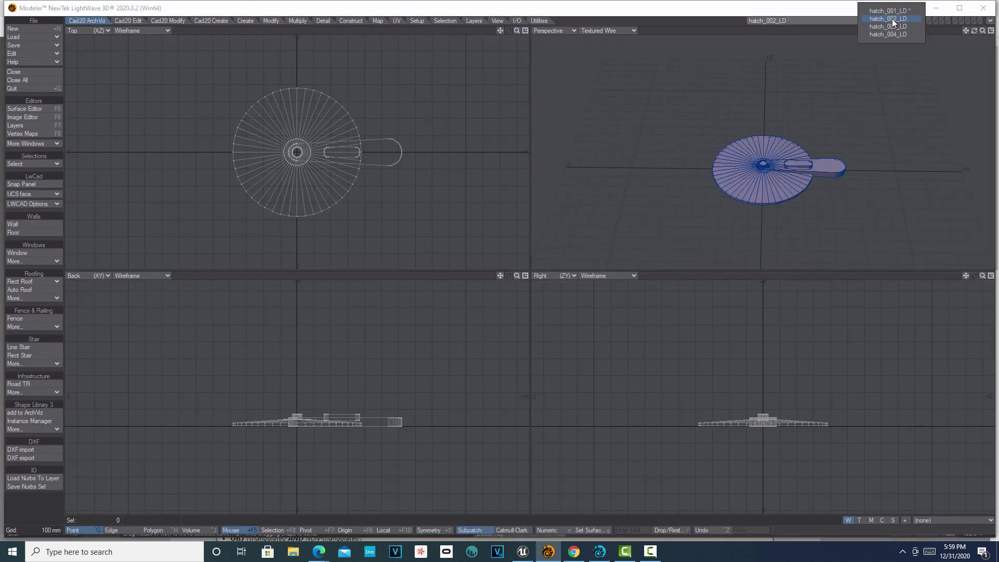
left_click(890, 11)
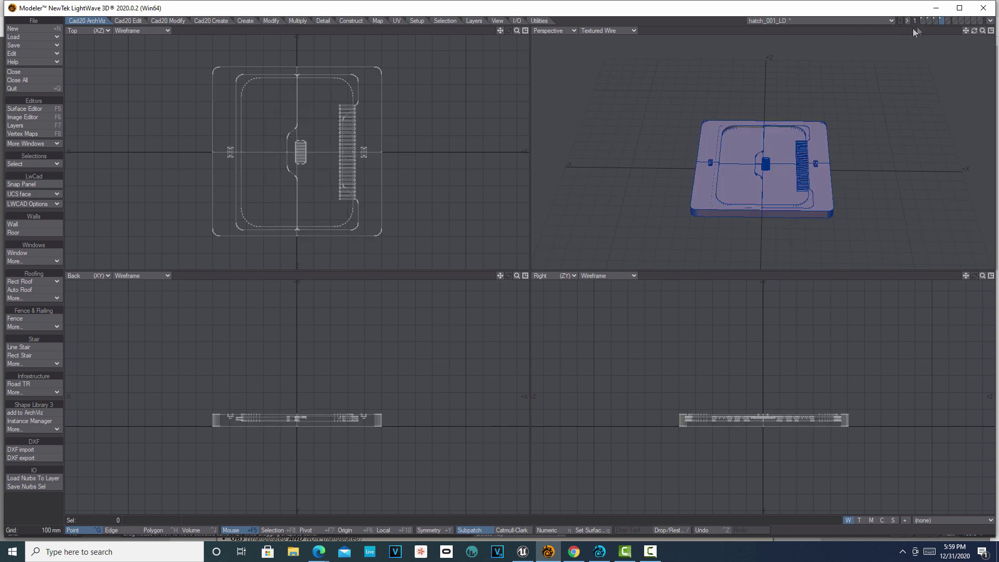
left_click(989, 21)
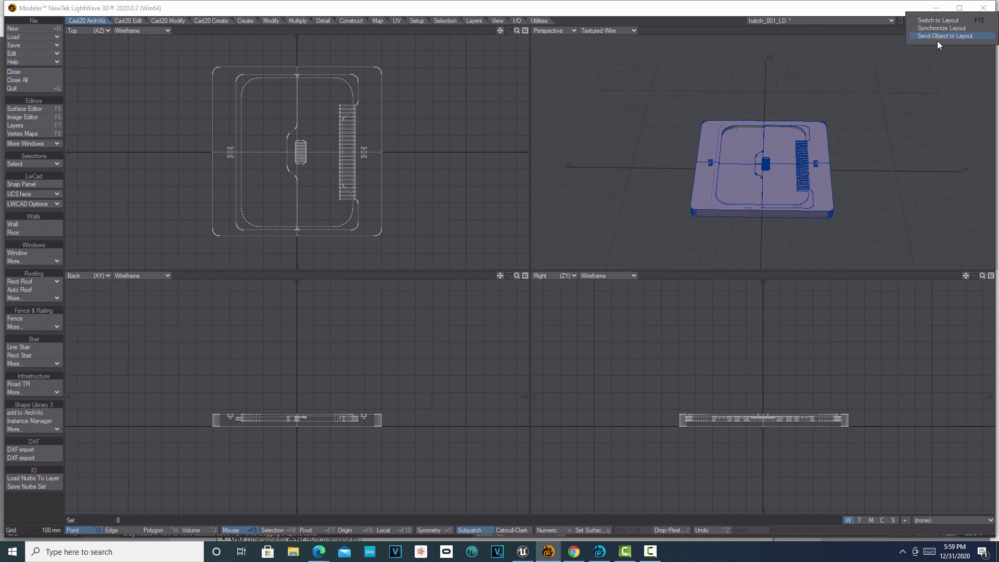
Send hatch_001_LD with all layers to Layout and slide the lid part left
left_click(966, 36)
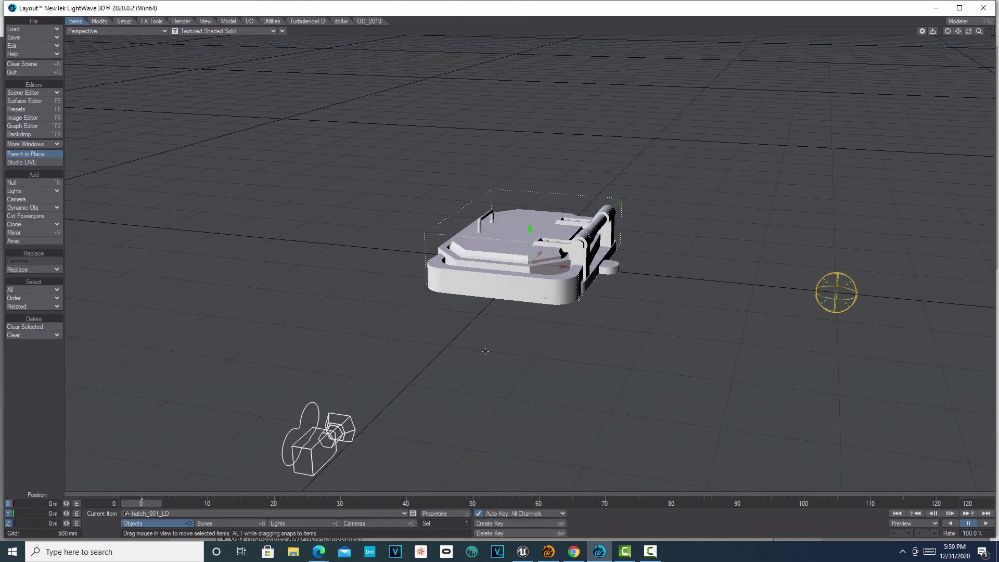
left_click(384, 513)
left_click_drag(521, 244, 312, 228)
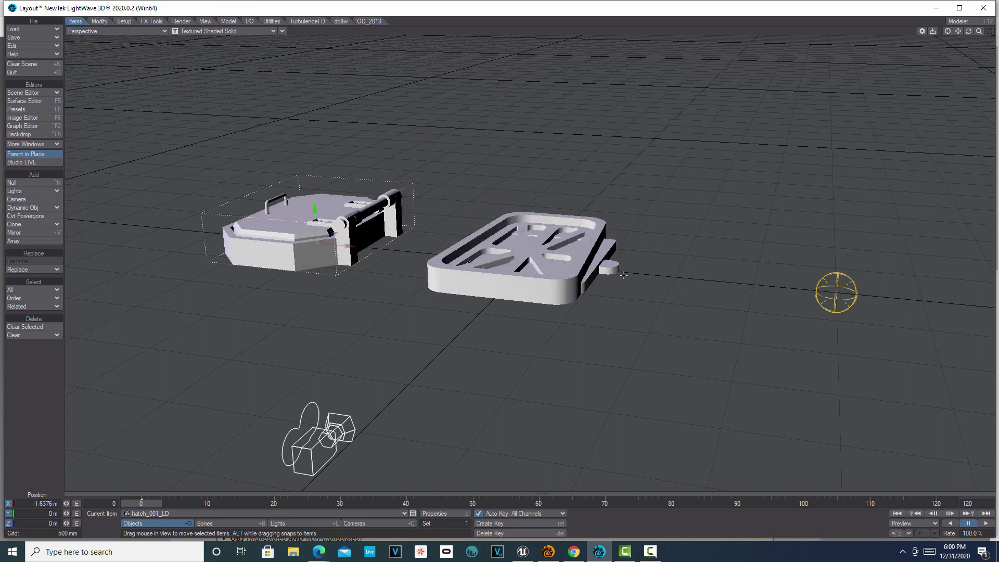
Move the hatch frame out to the right and the disc part to the far left
left_click(521, 260)
left_click_drag(520, 259, 804, 283)
key("Up")
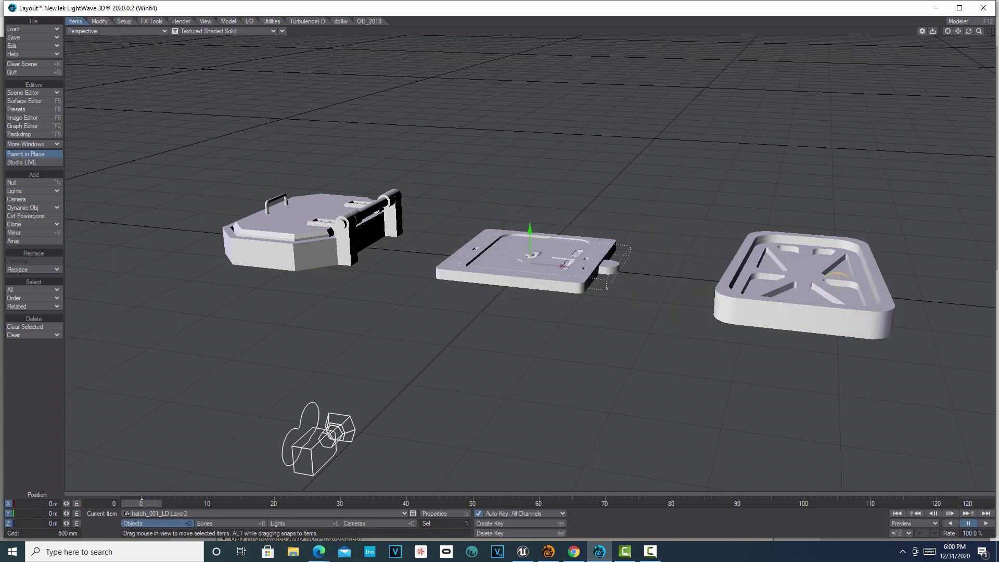
left_click_drag(530, 255, 156, 219)
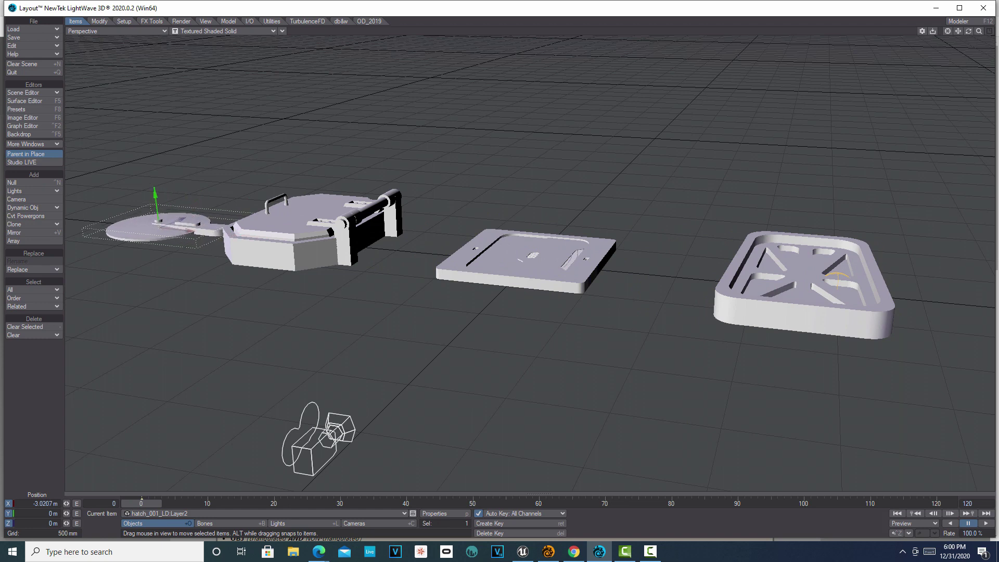
left_click(961, 21)
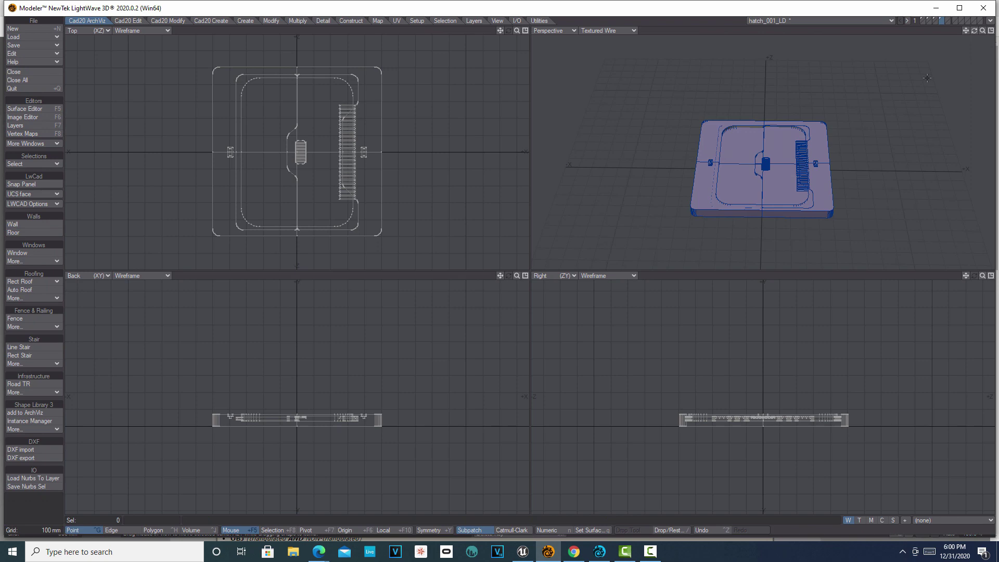
Make hatch_002_LD, the round disc with its tab, the current Modeler object
left_click(892, 21)
left_click(893, 26)
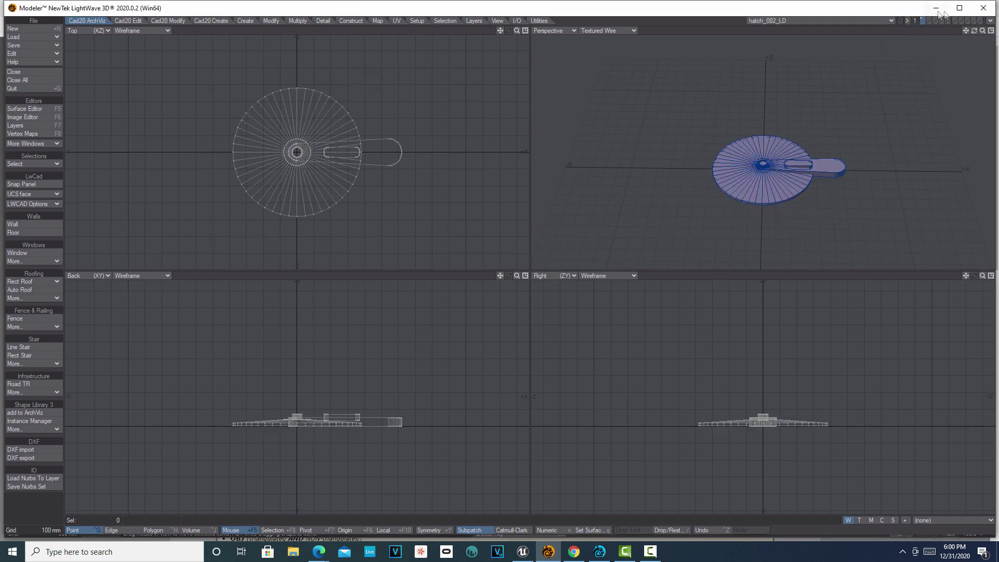